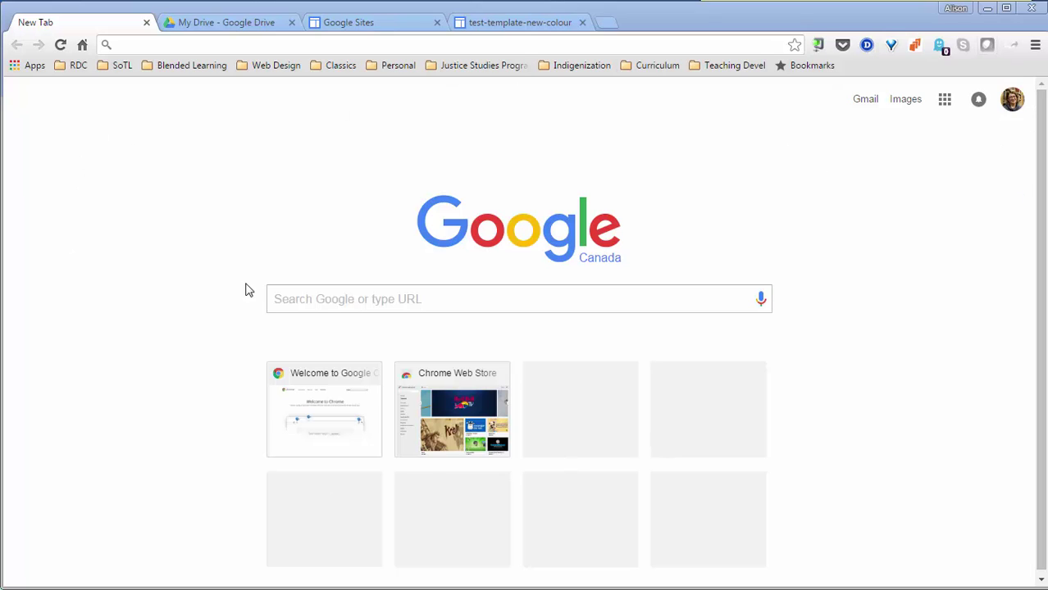
# Switch to My Drive in Google Drive and look at the new folder dialog, cancelling it without creating a folder.
pyautogui.click(253, 29)
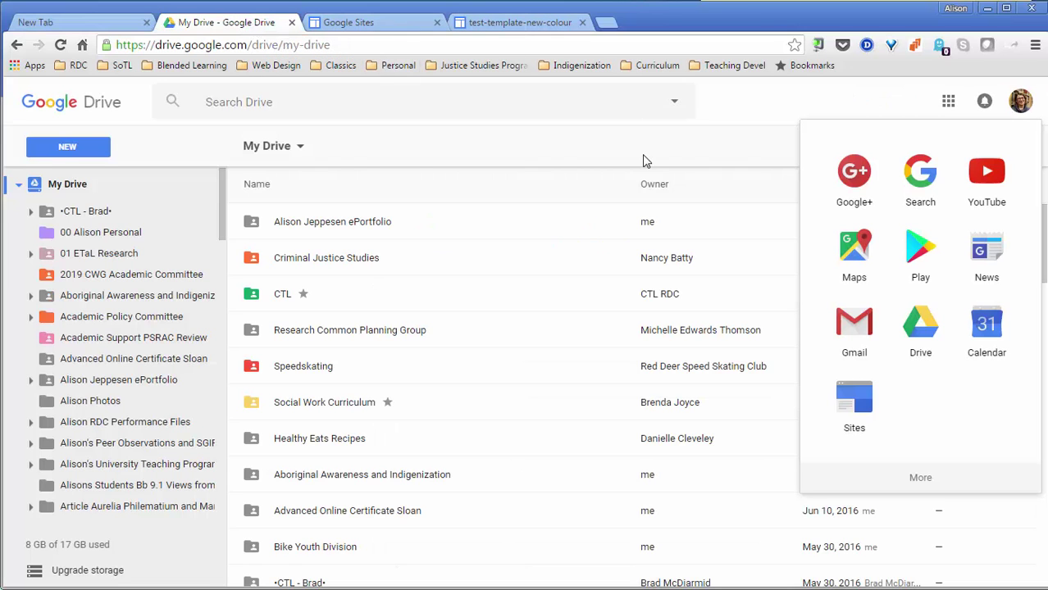
pyautogui.press('Escape')
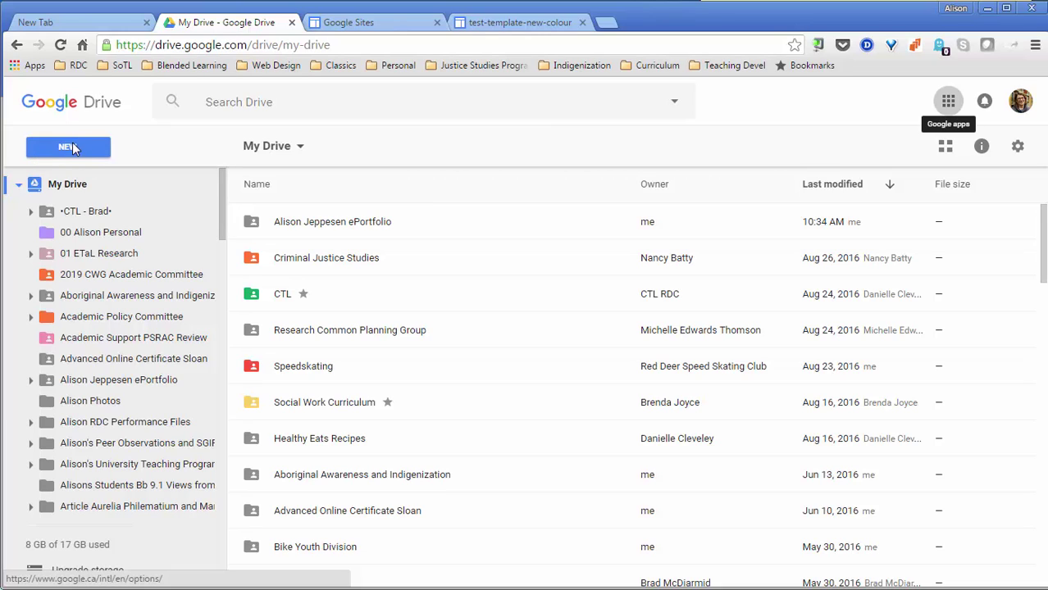
pyautogui.click(70, 147)
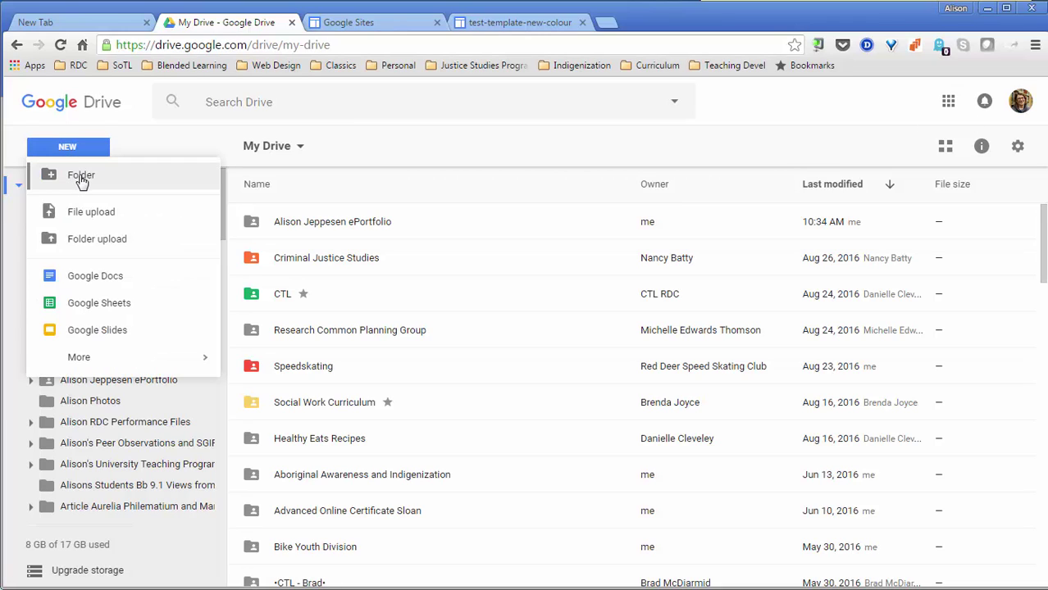
pyautogui.click(81, 178)
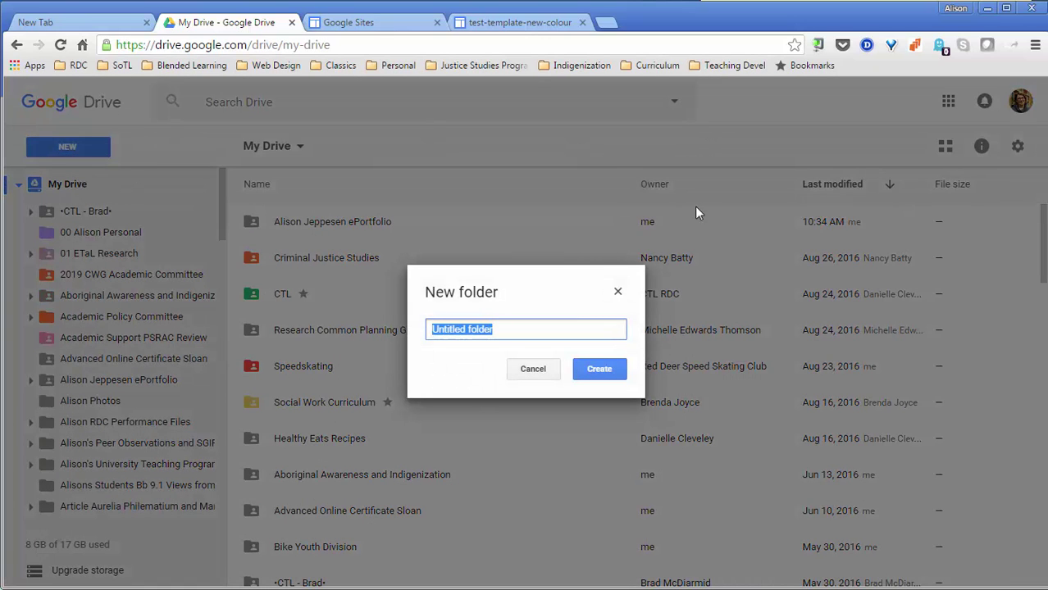
pyautogui.click(533, 369)
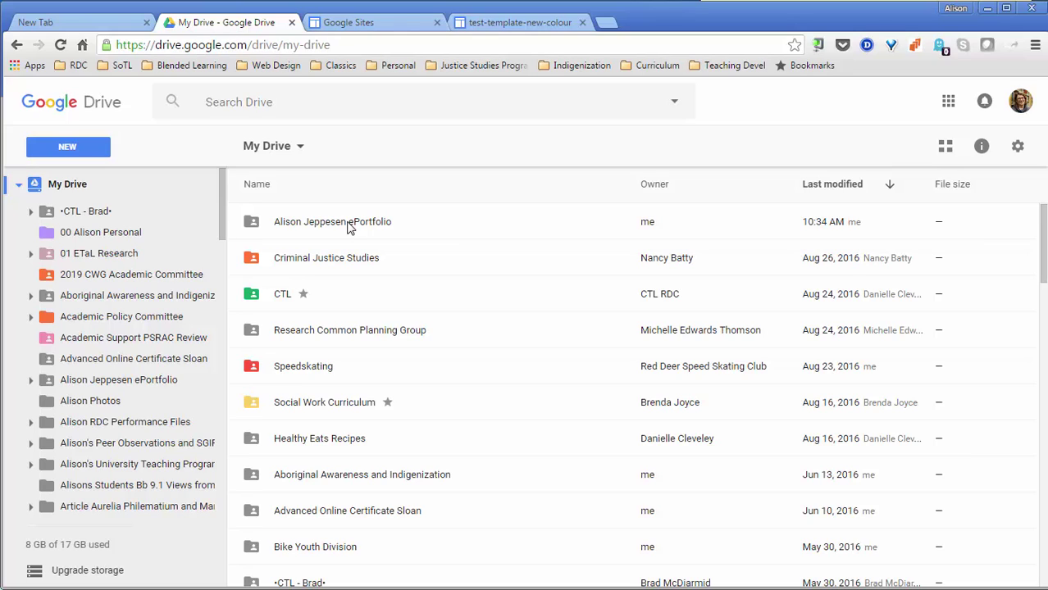
# View the sharing dialog of the personal ePortfolio folder, including its edit and view permission choices, and close it without changes.
pyautogui.rightClick(389, 228)
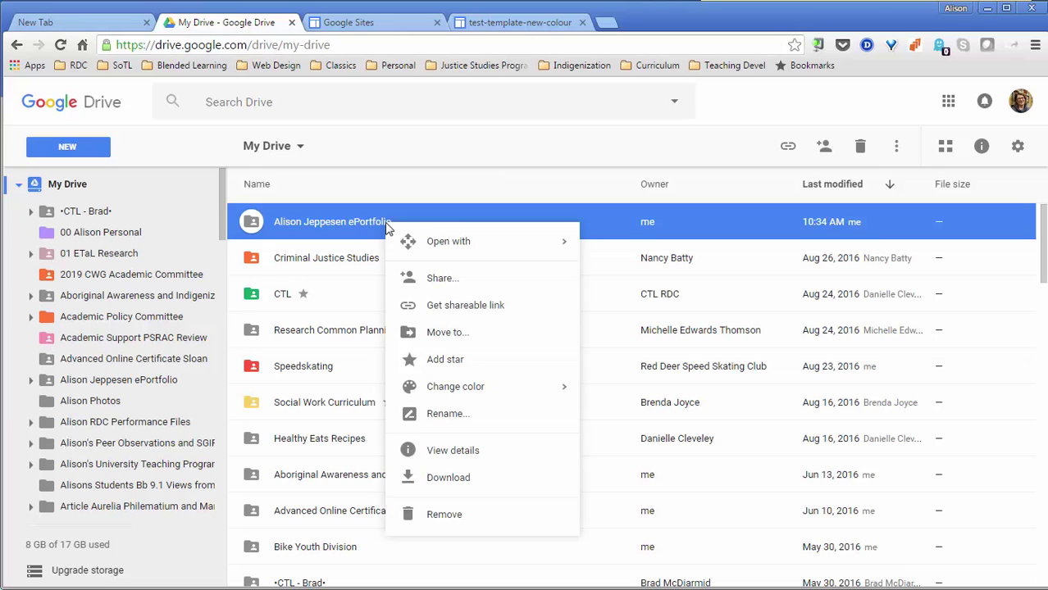
pyautogui.click(420, 282)
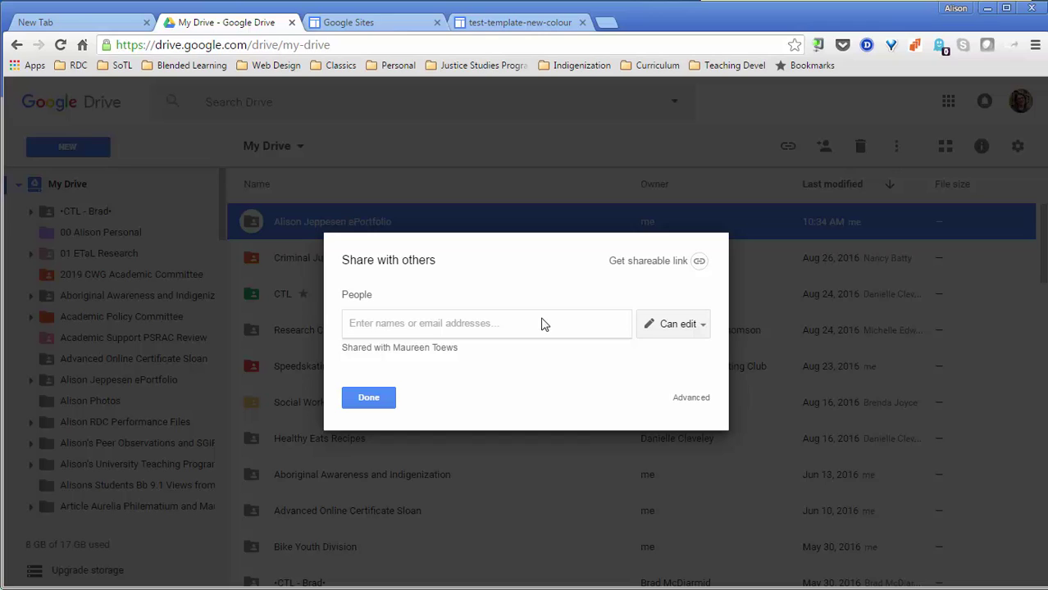
pyautogui.click(704, 330)
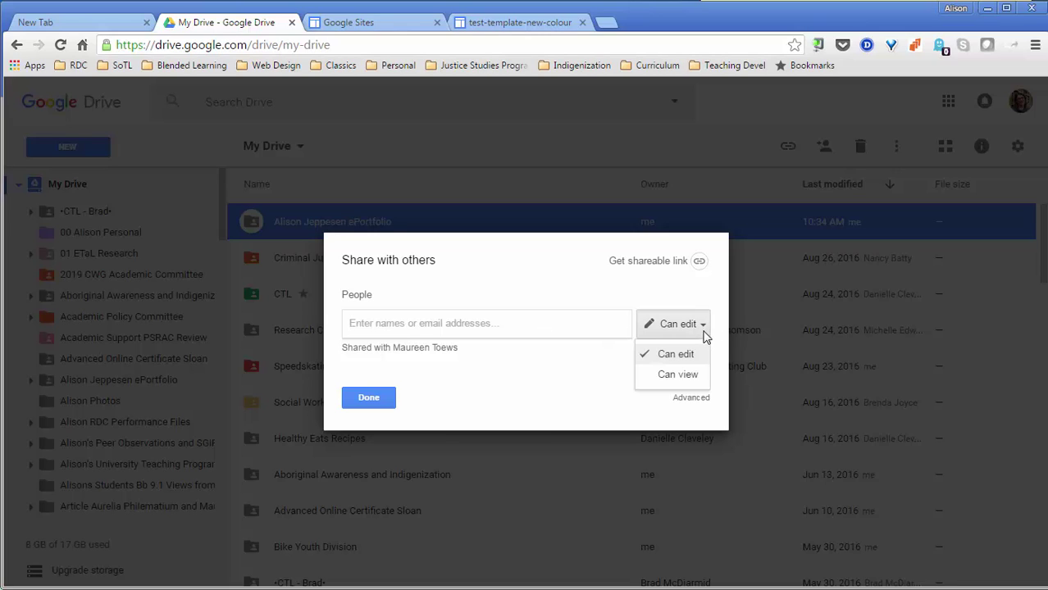
pyautogui.click(578, 379)
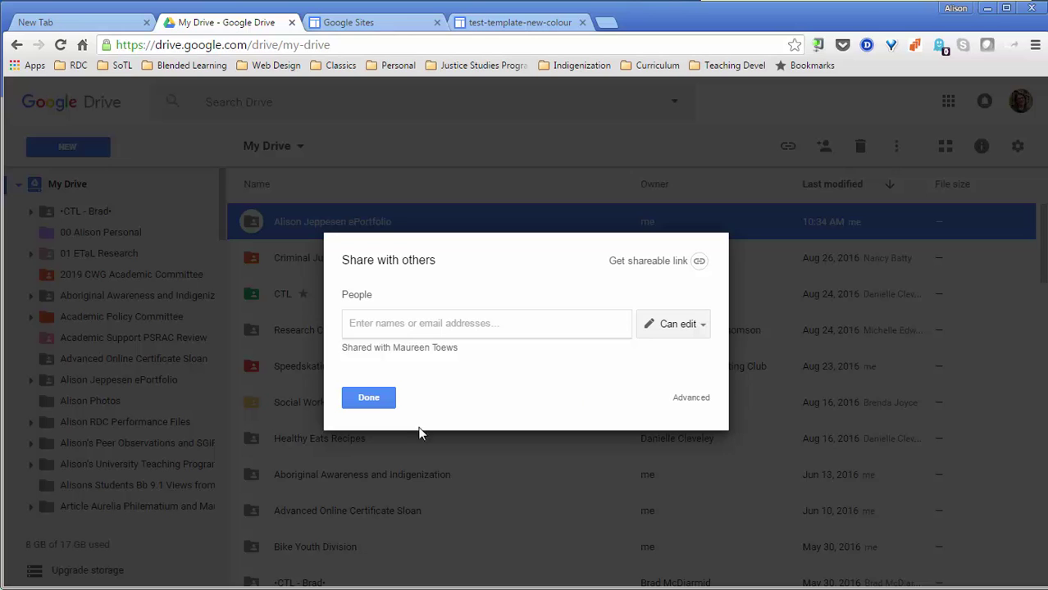
pyautogui.click(393, 393)
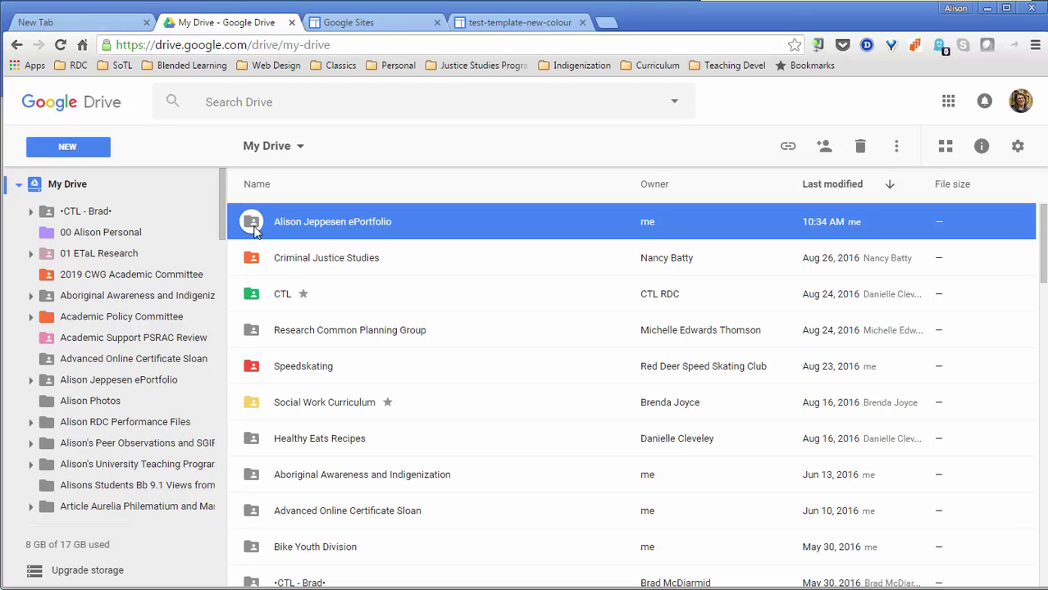
# Open the personal ePortfolio folder and look through its subfolders and files.
pyautogui.doubleClick(319, 226)
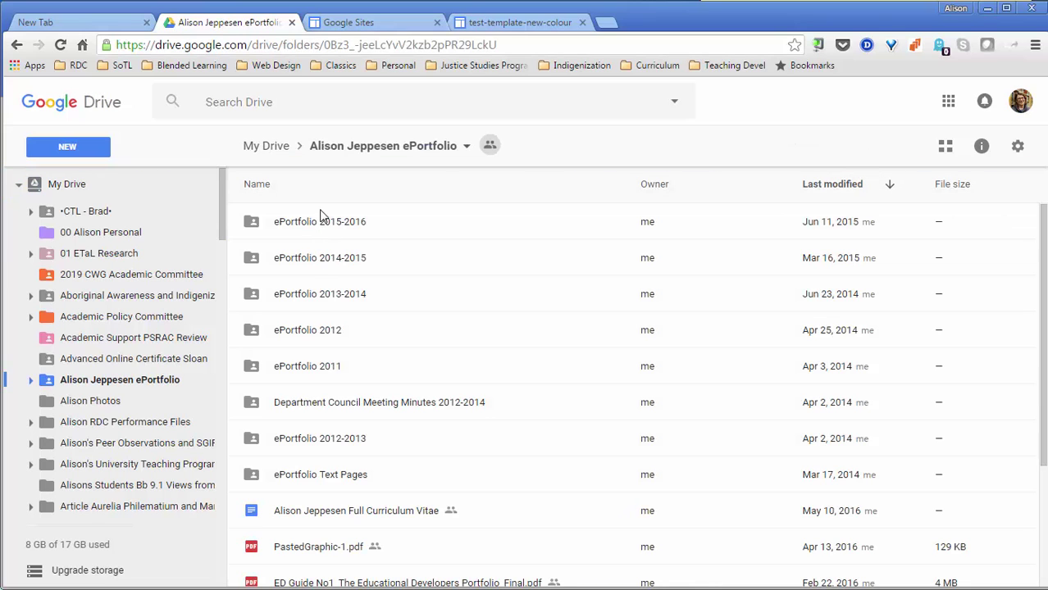
pyautogui.scroll(-2, 368, 405)
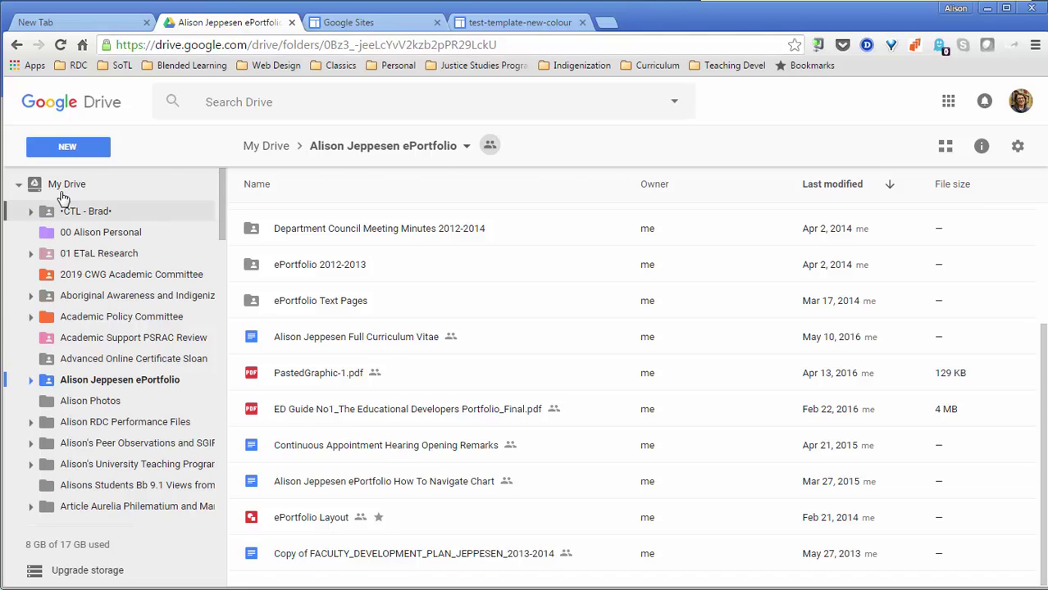
pyautogui.scroll(1, 512, 367)
pyautogui.scroll(2, 511, 366)
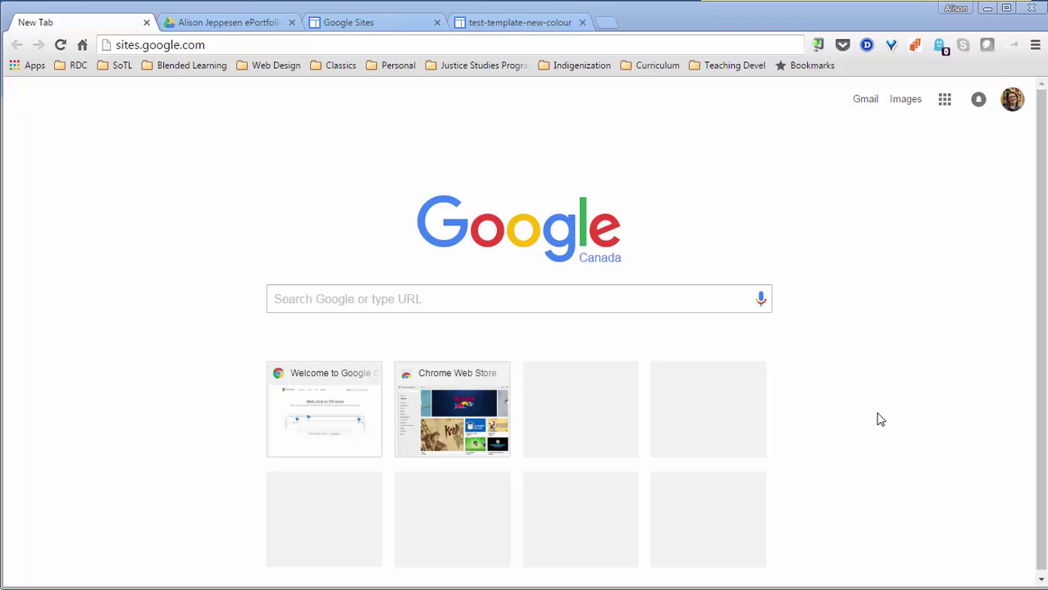
# Open the full list of Google products from the new tab page, find "sites" in it and open Google Sites.
pyautogui.click(945, 100)
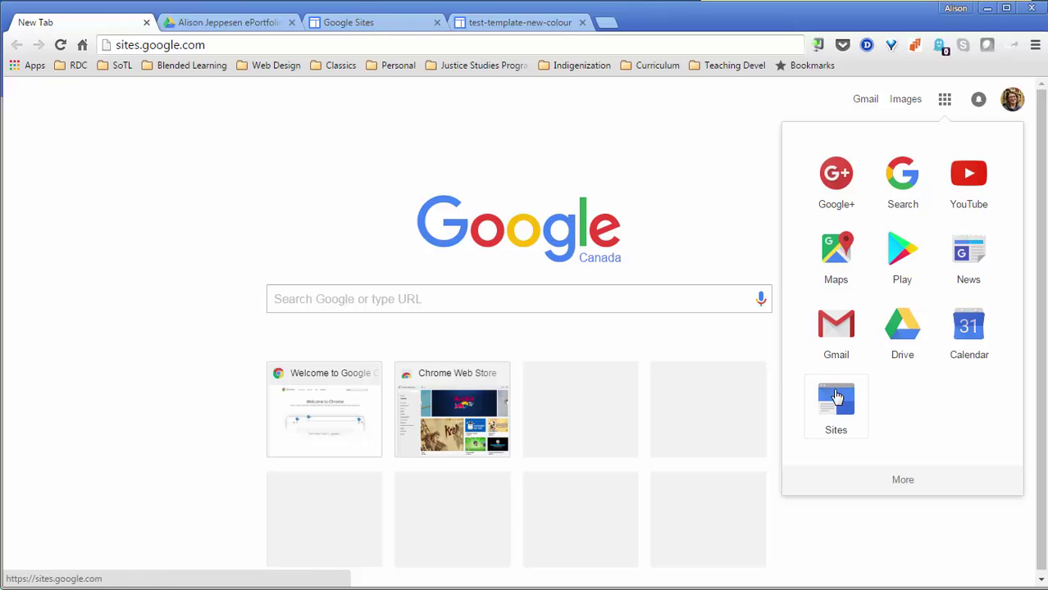
pyautogui.click(903, 482)
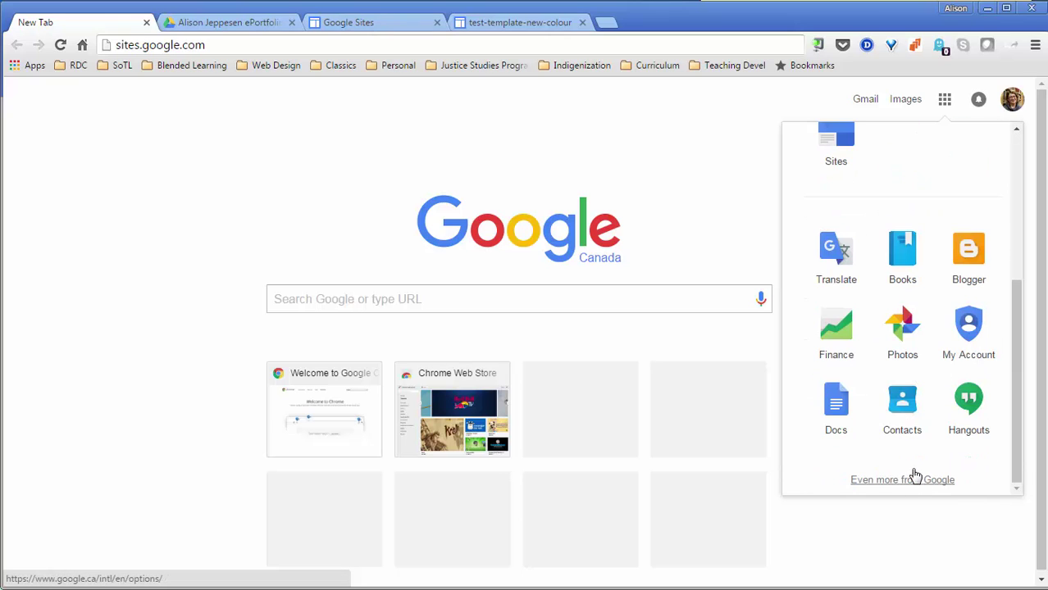
pyautogui.click(912, 482)
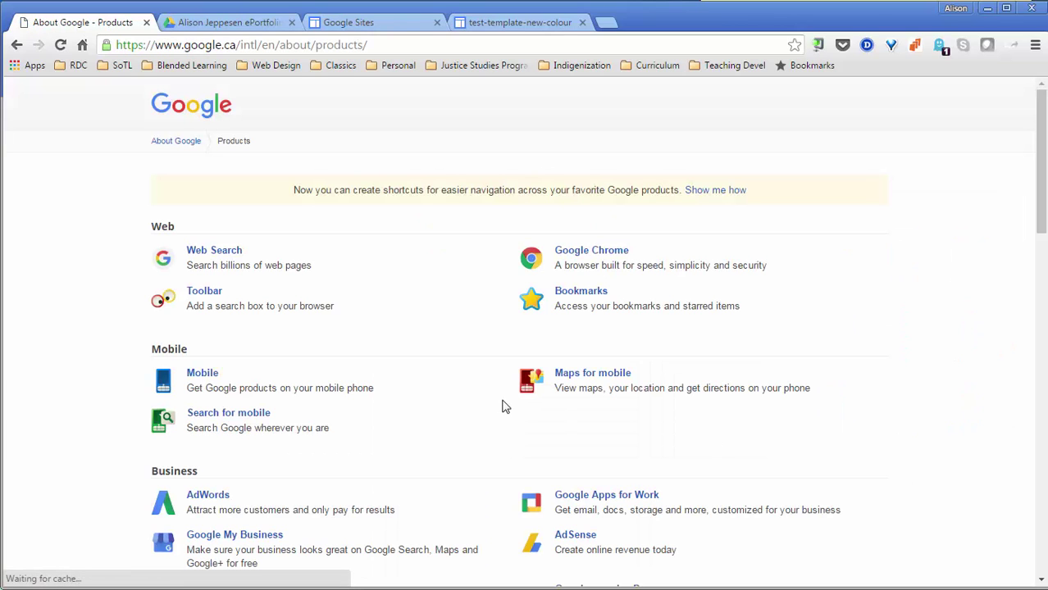
pyautogui.hotkey('ctrl', 'f')
pyautogui.write('si')
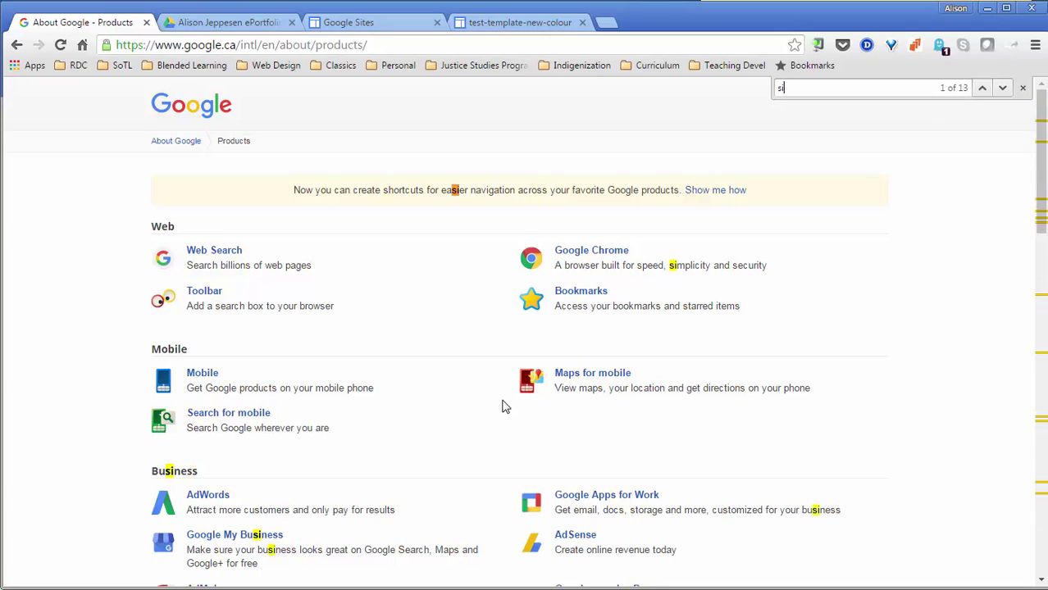
pyautogui.write('tes')
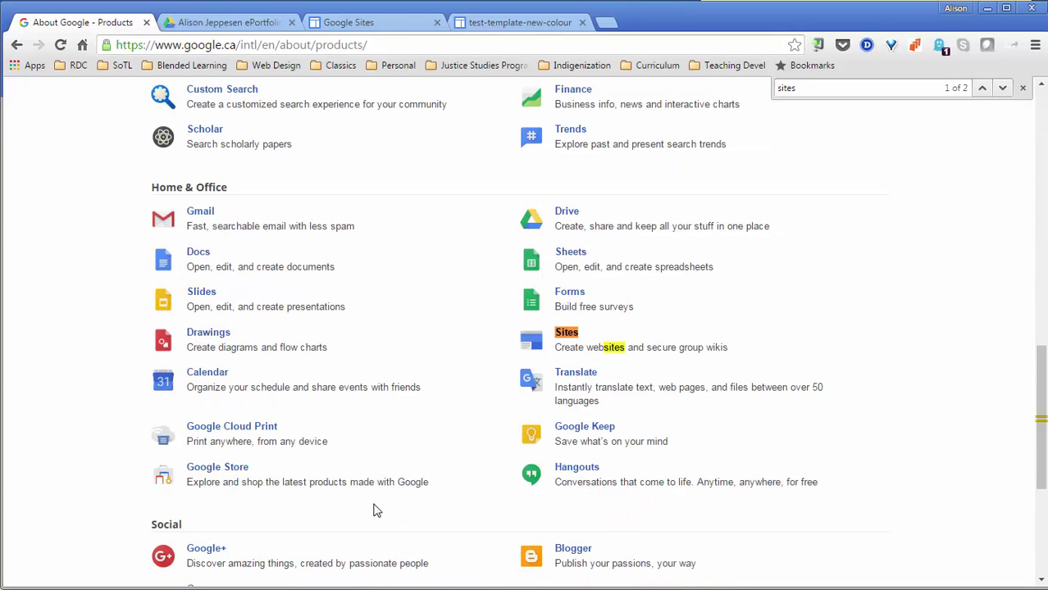
pyautogui.click(564, 333)
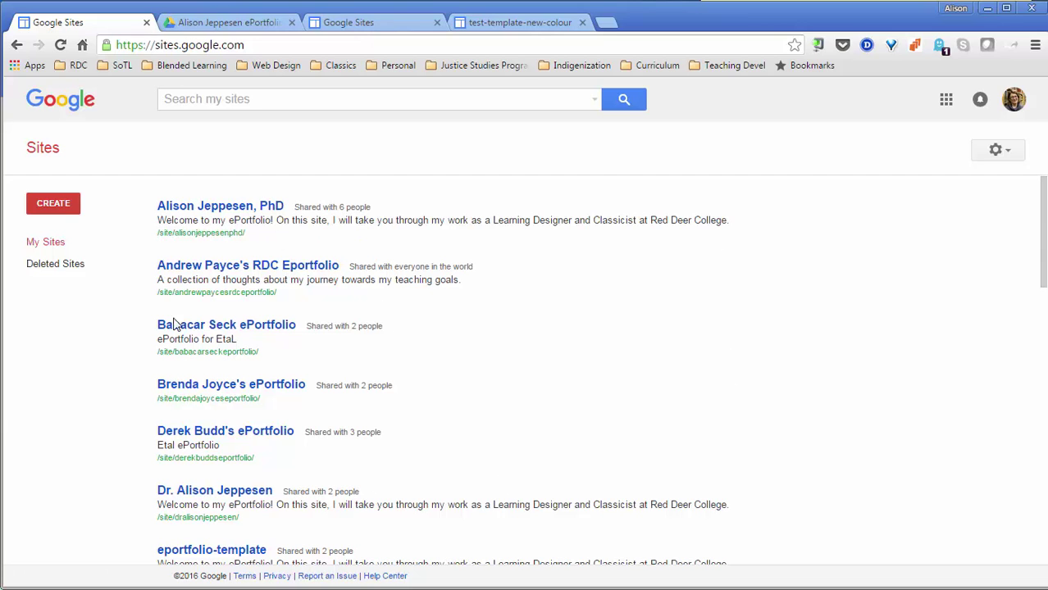
# Look through the list of existing sites and start creating a new site.
pyautogui.scroll(-9, 585, 418)
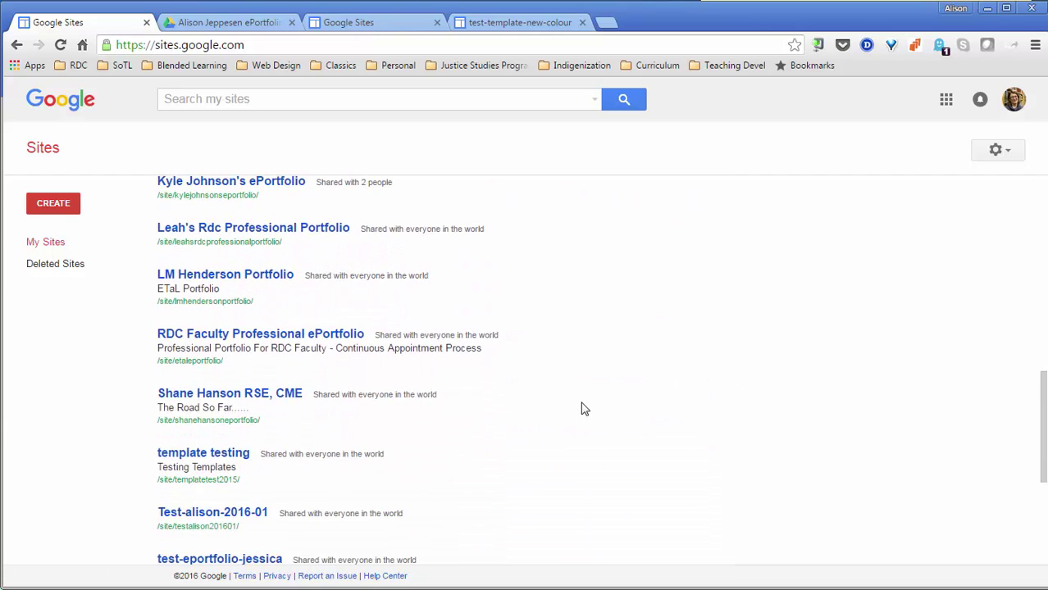
pyautogui.scroll(-3, 585, 408)
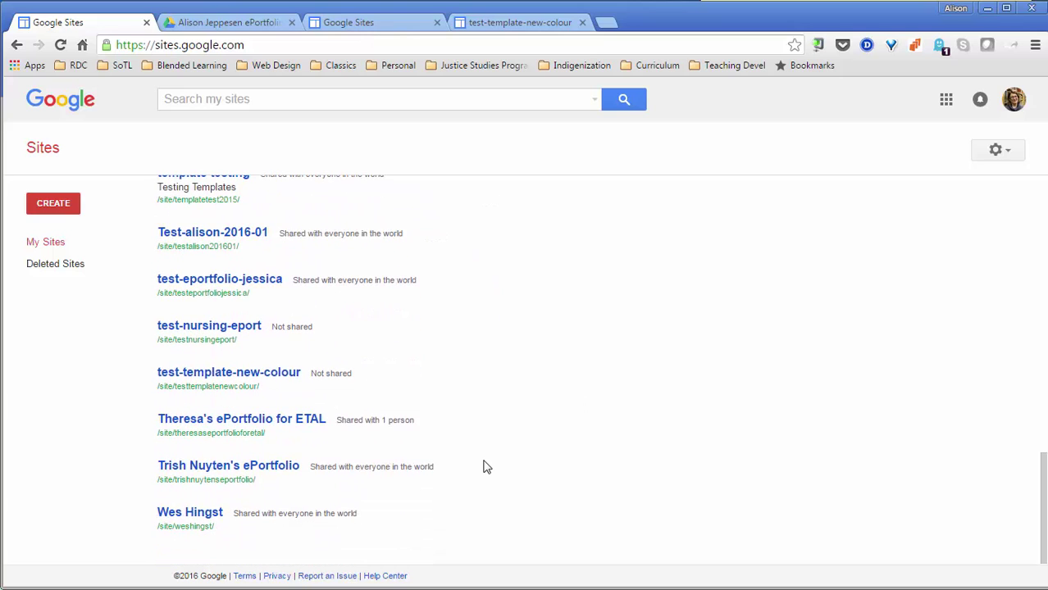
pyautogui.scroll(12, 512, 465)
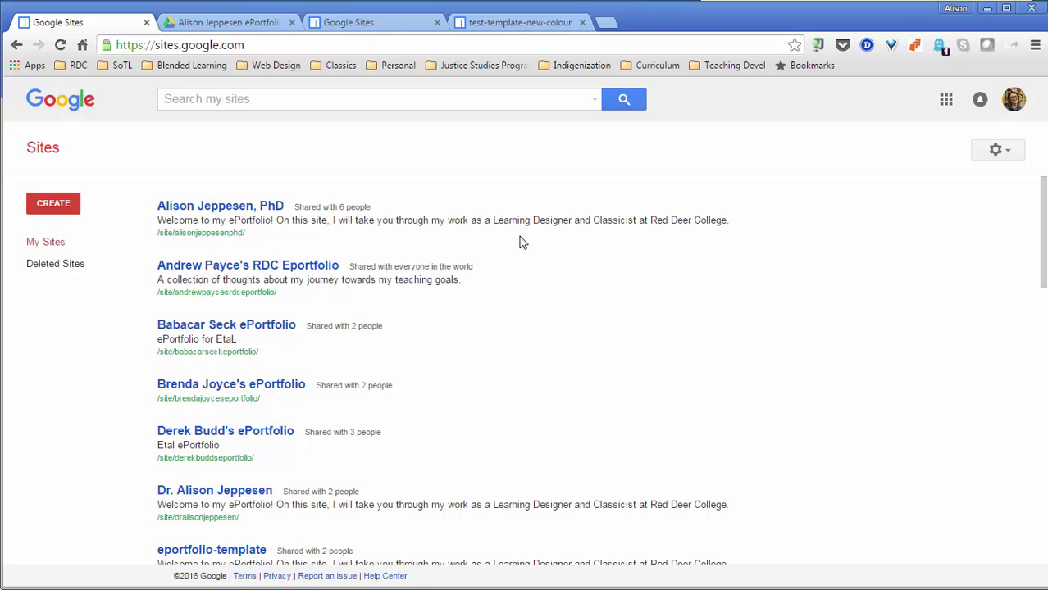
pyautogui.click(75, 210)
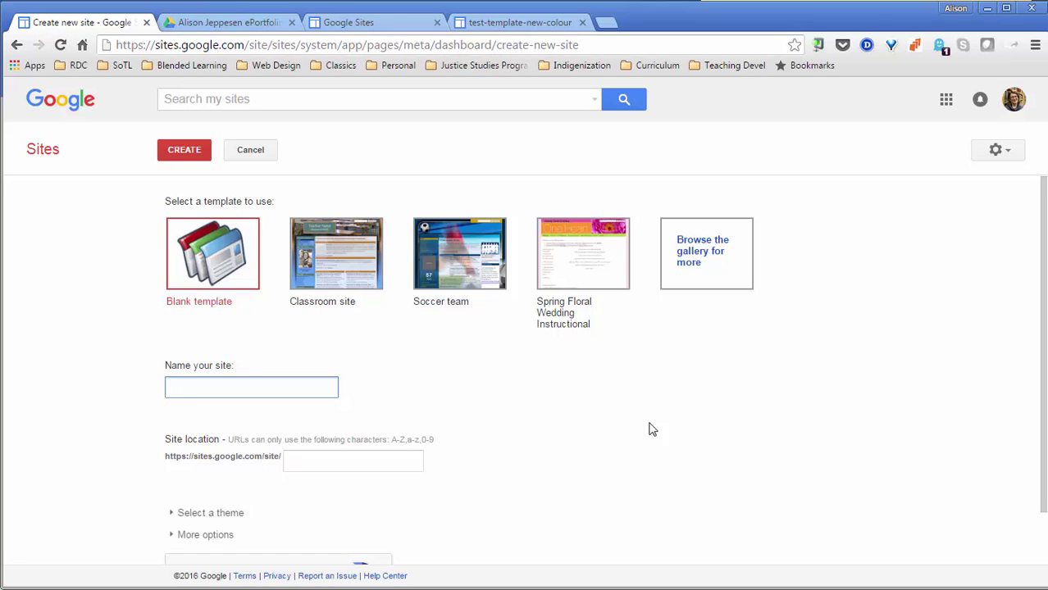
# Search the site template gallery for "rdc" and select the RDC Faculty ePortfolio template for the new site.
pyautogui.click(694, 260)
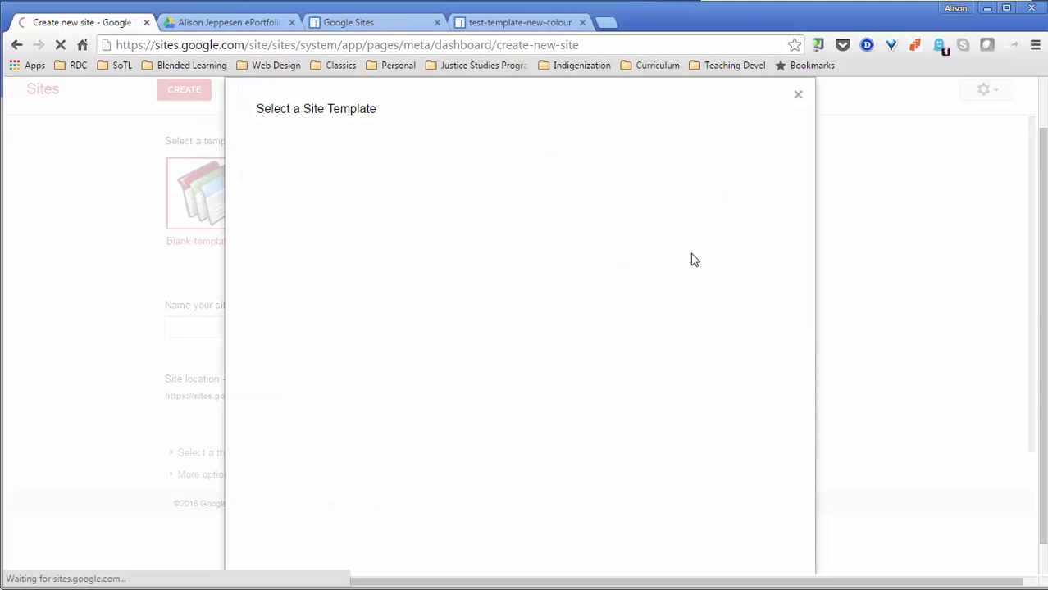
pyautogui.click(459, 139)
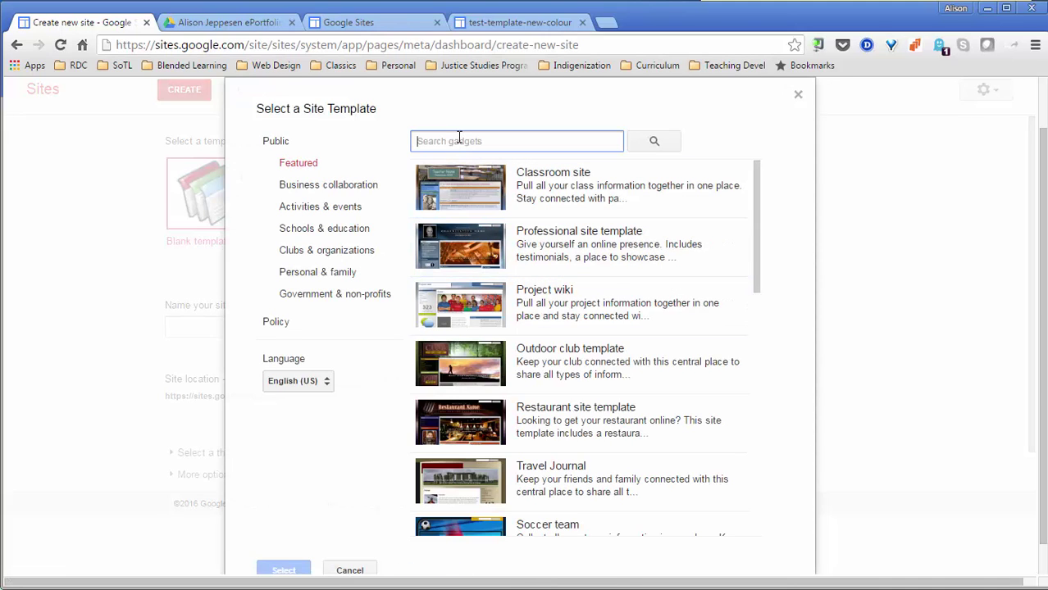
pyautogui.write('rdc')
pyautogui.press('Return')
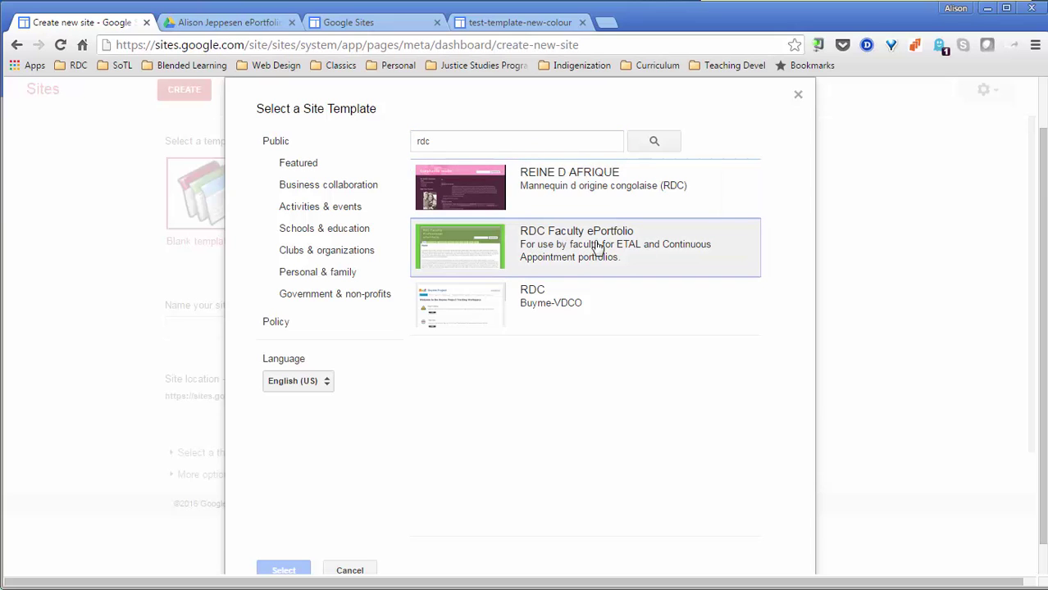
pyautogui.click(597, 250)
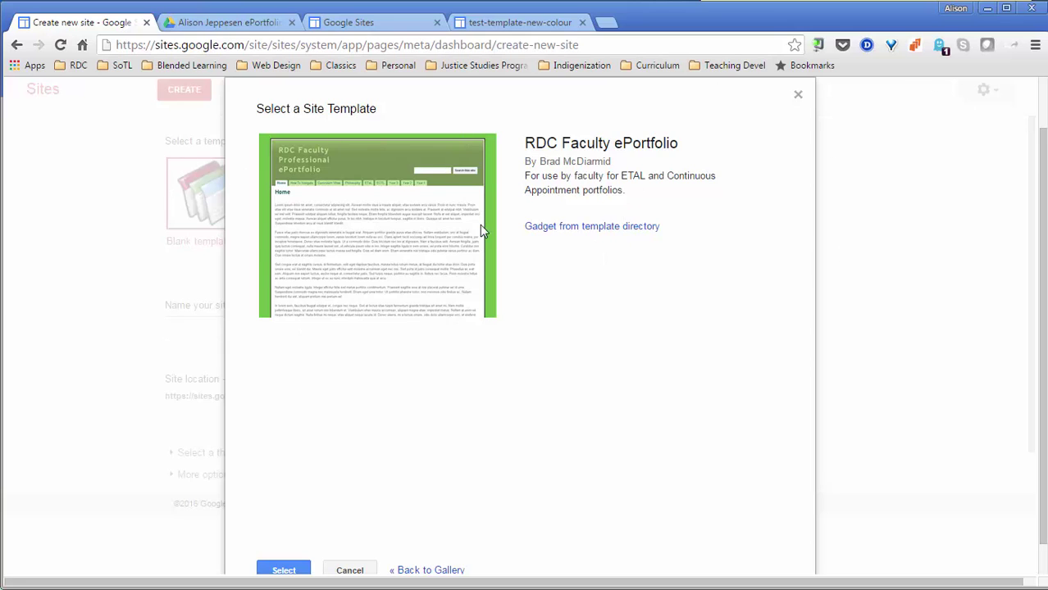
pyautogui.scroll(-1, 441, 489)
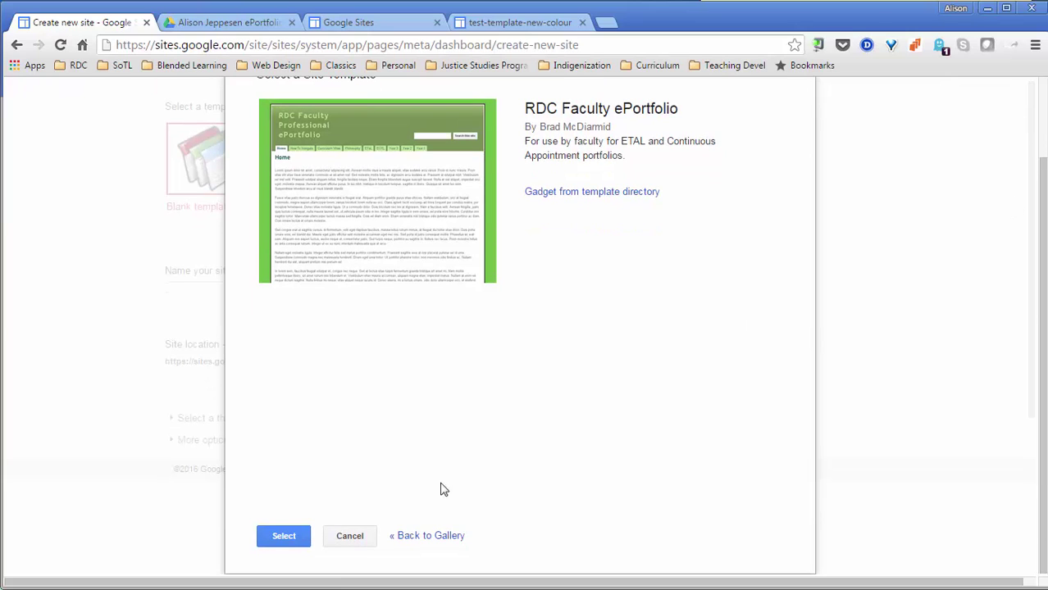
pyautogui.click(303, 541)
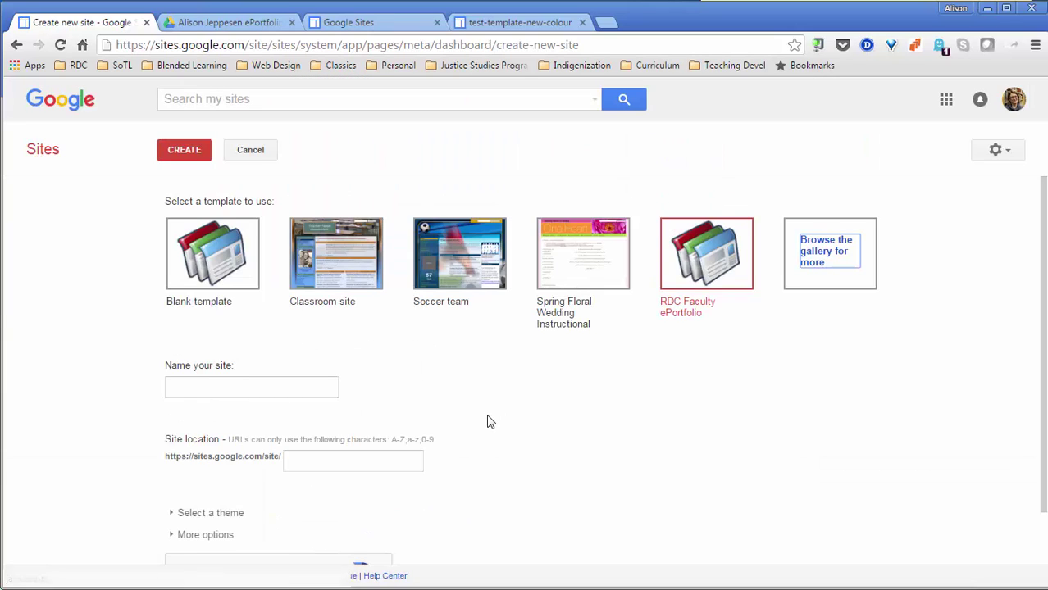
# Complete the new site's reCAPTCHA check by selecting the squares with street signs in both images and verifying.
pyautogui.click(198, 392)
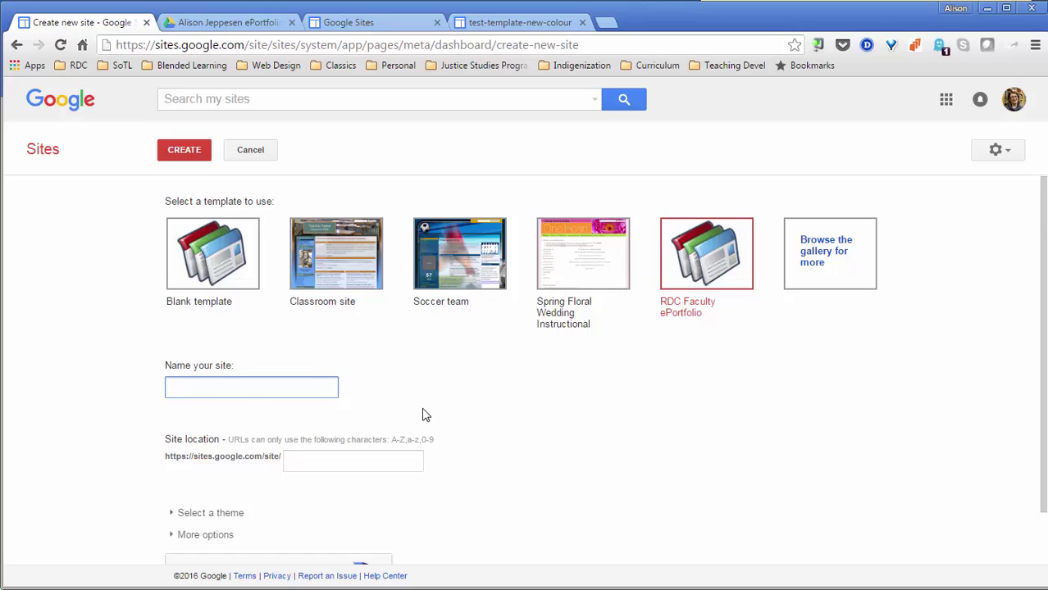
pyautogui.scroll(-2, 428, 414)
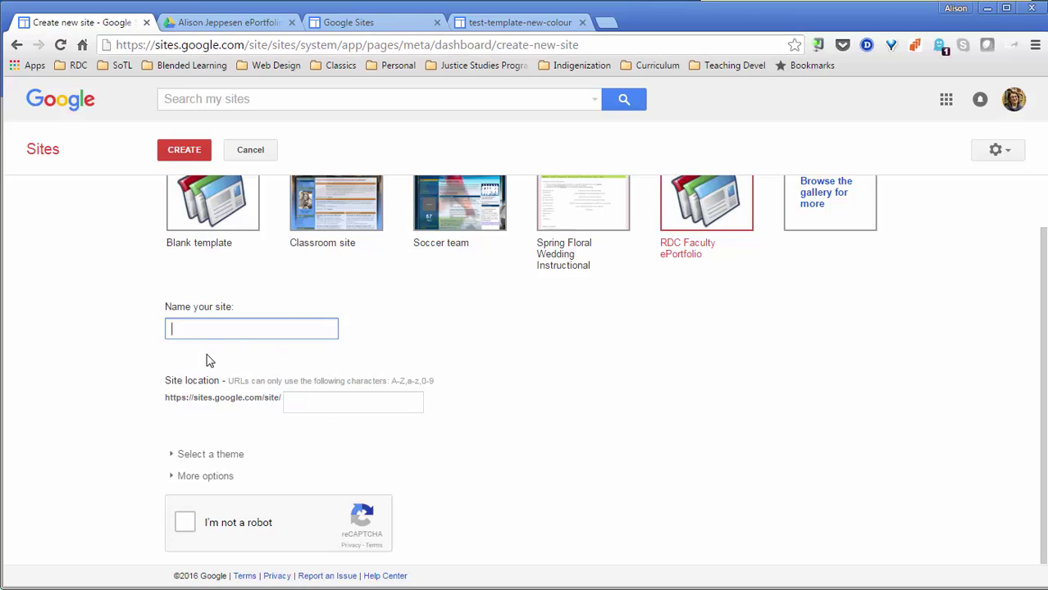
pyautogui.click(185, 522)
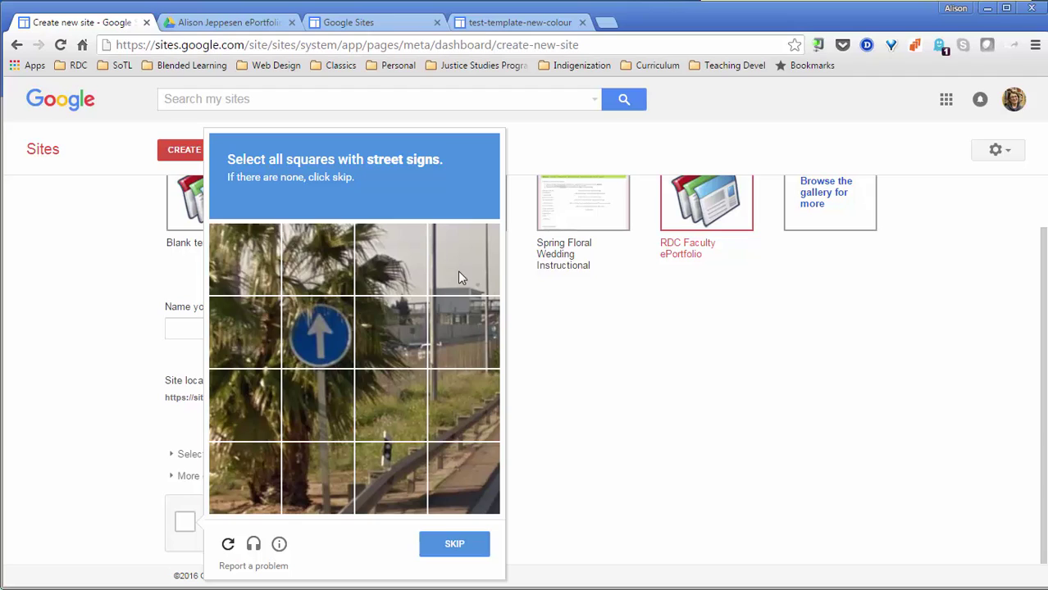
pyautogui.click(257, 259)
pyautogui.click(305, 255)
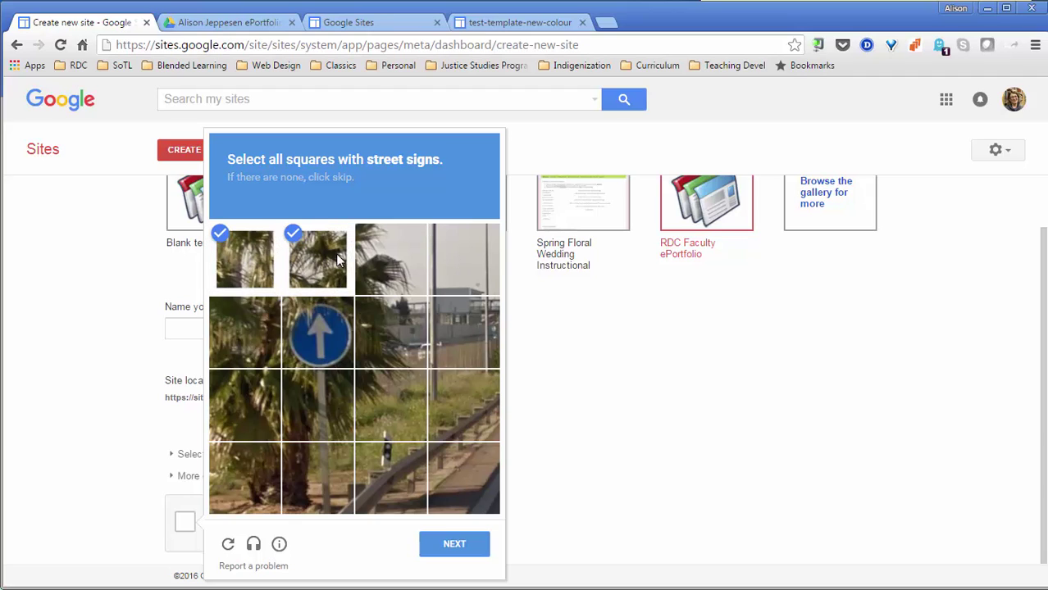
pyautogui.click(309, 280)
pyautogui.click(256, 274)
pyautogui.click(299, 333)
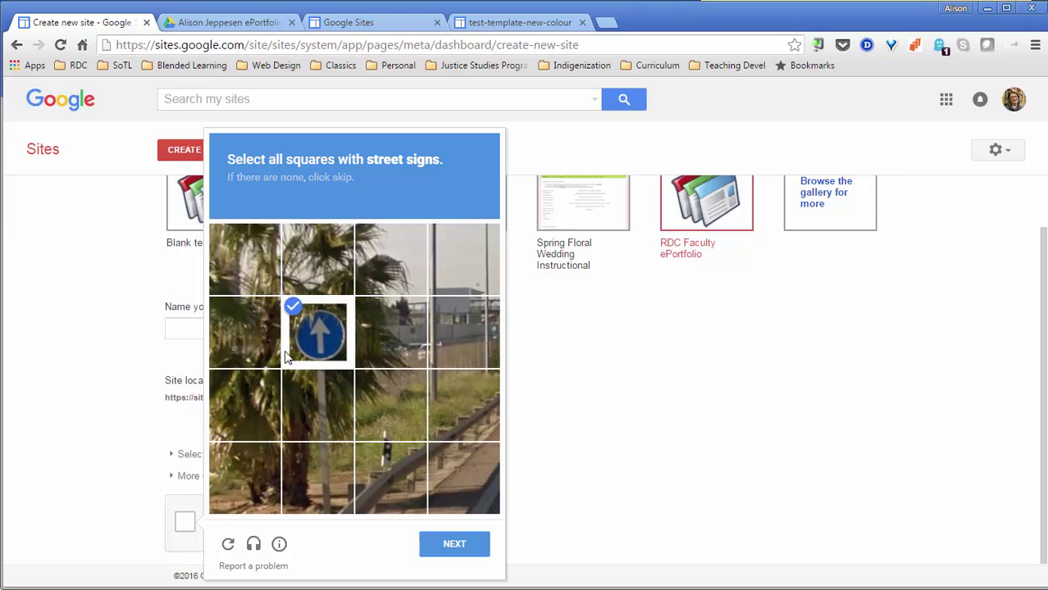
pyautogui.click(424, 545)
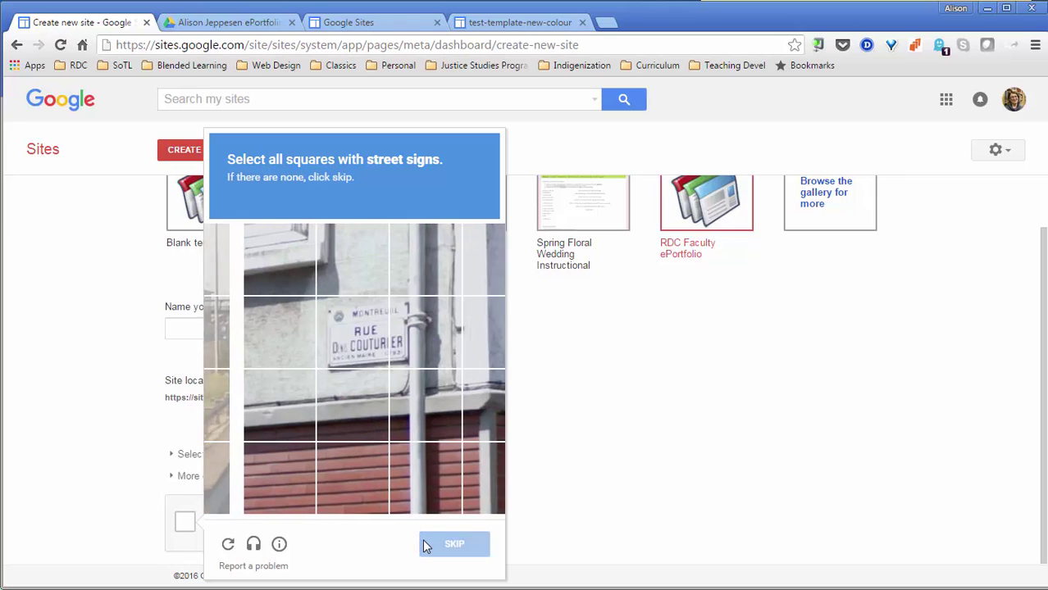
pyautogui.click(351, 344)
pyautogui.click(394, 349)
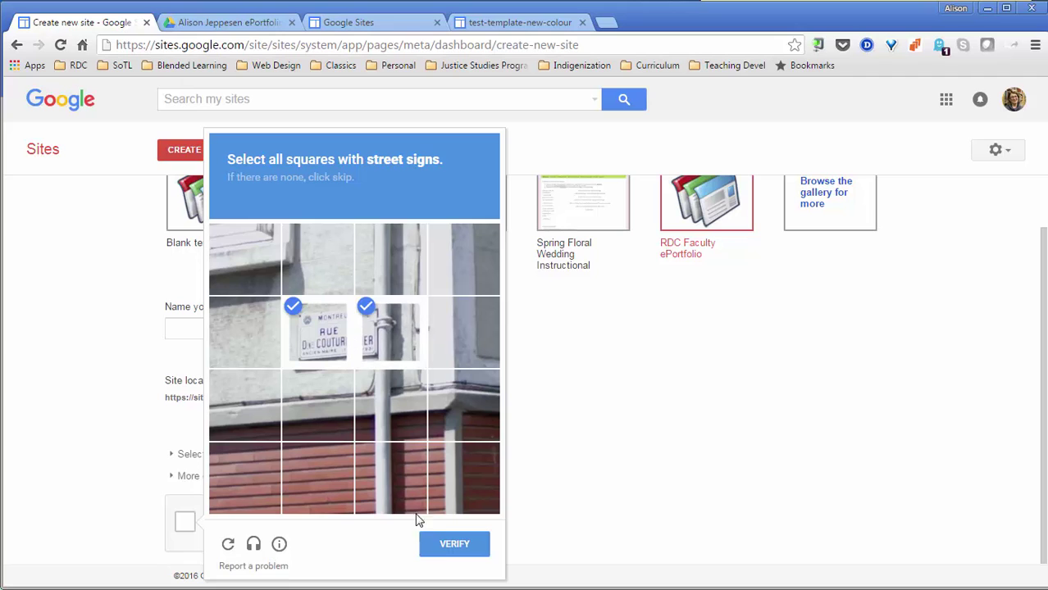
pyautogui.click(435, 545)
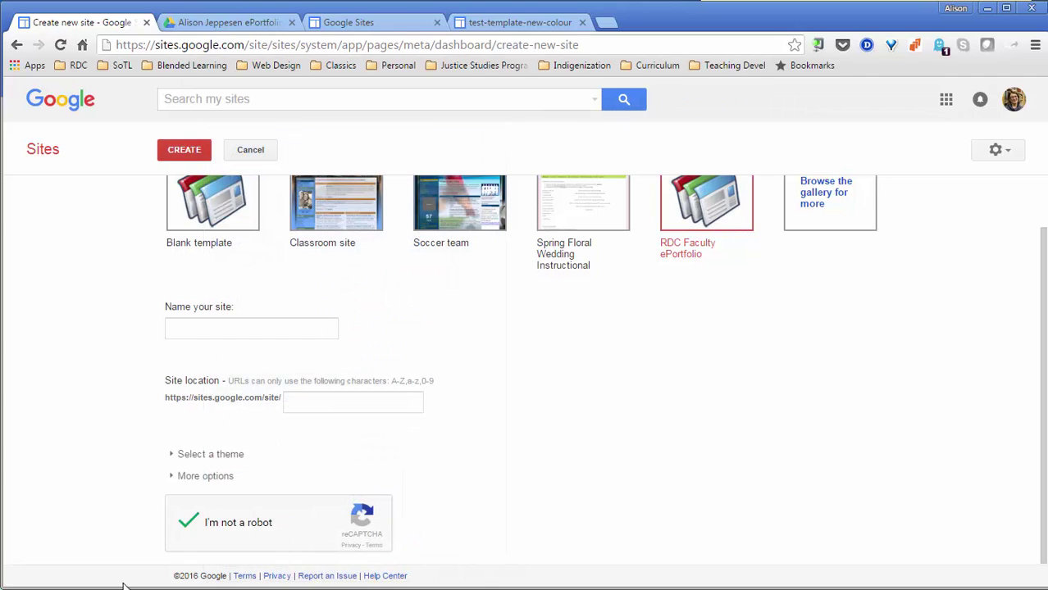
pyautogui.scroll(1, 154, 300)
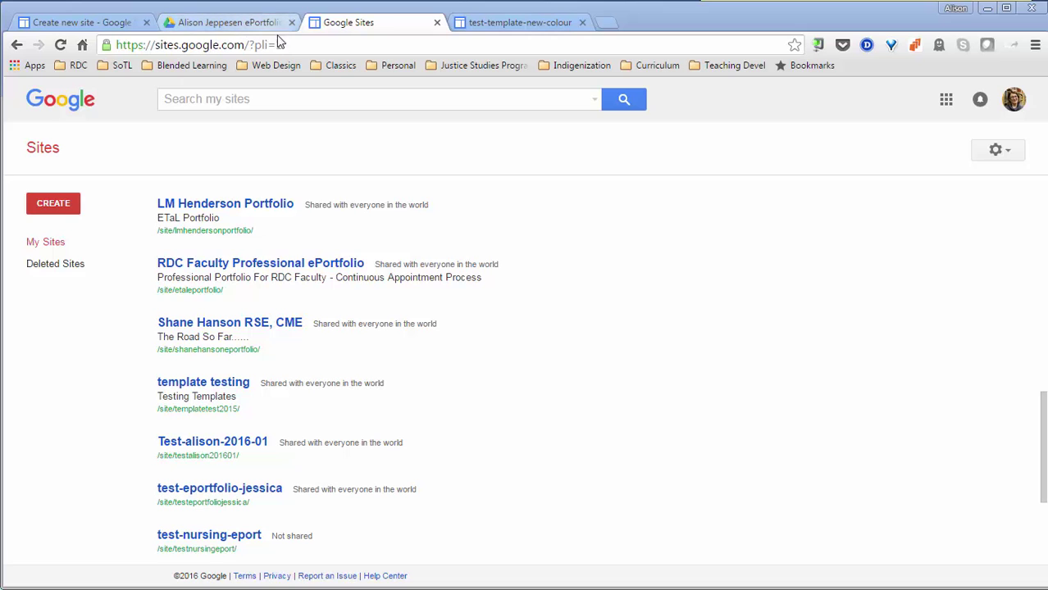
# Return to the new site form, expand the theme selection and look through the available themes.
pyautogui.click(117, 20)
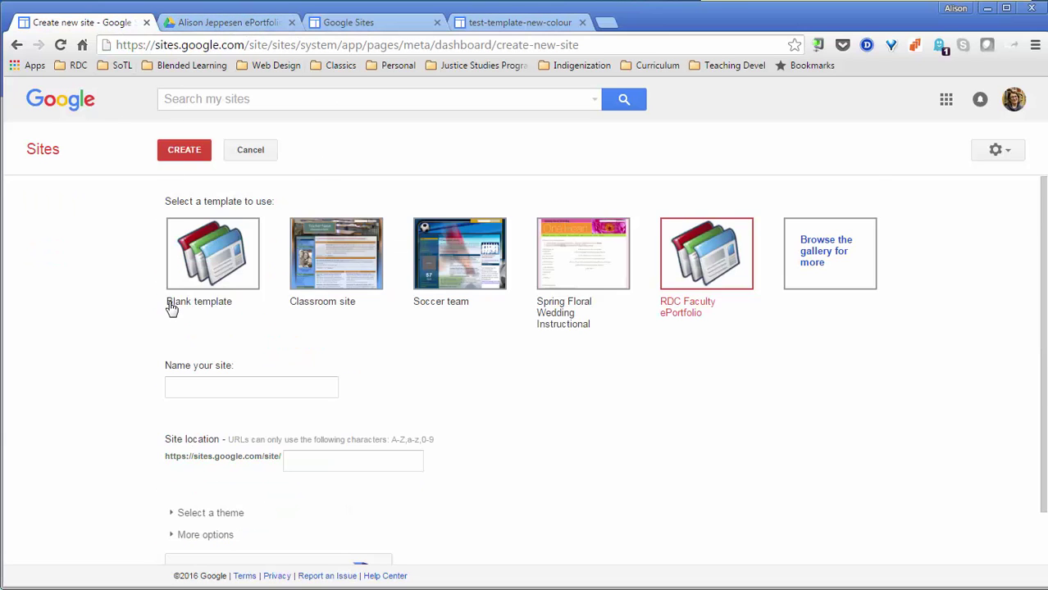
pyautogui.scroll(-1, 164, 443)
pyautogui.click(169, 454)
pyautogui.scroll(-10, 233, 423)
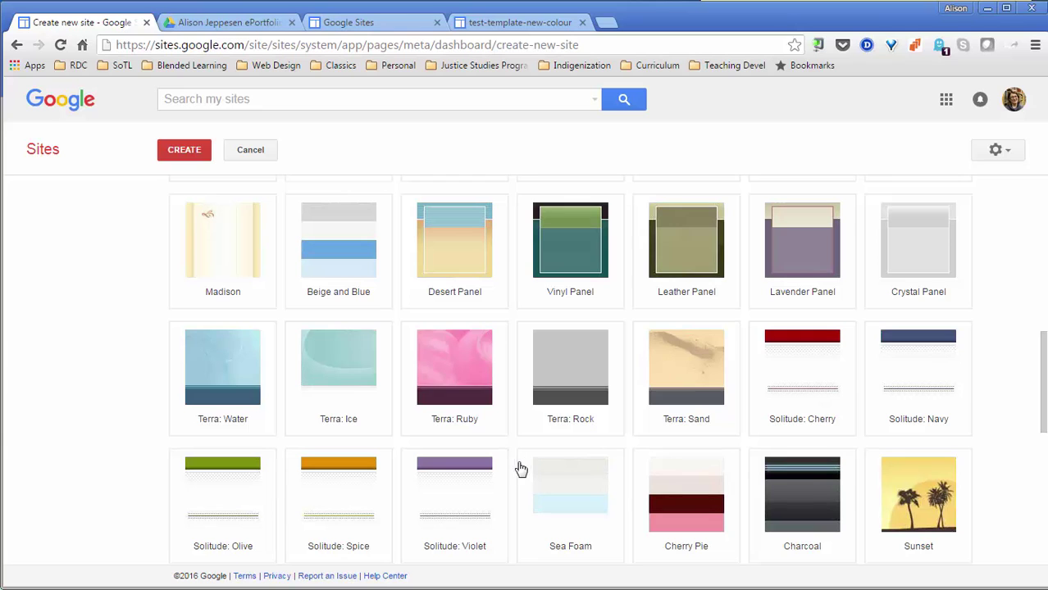
pyautogui.scroll(-3, 516, 469)
pyautogui.scroll(10, 516, 465)
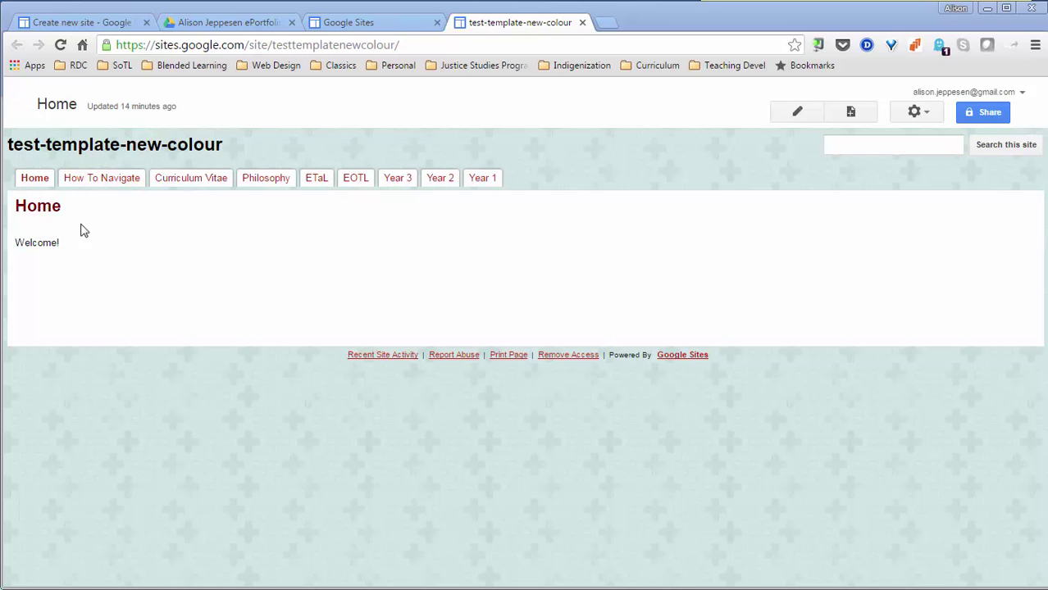
# In the test-template-new-colour site, replace all placeholder text on the Curriculum Vitae page with "welcome" and save the page.
pyautogui.click(282, 179)
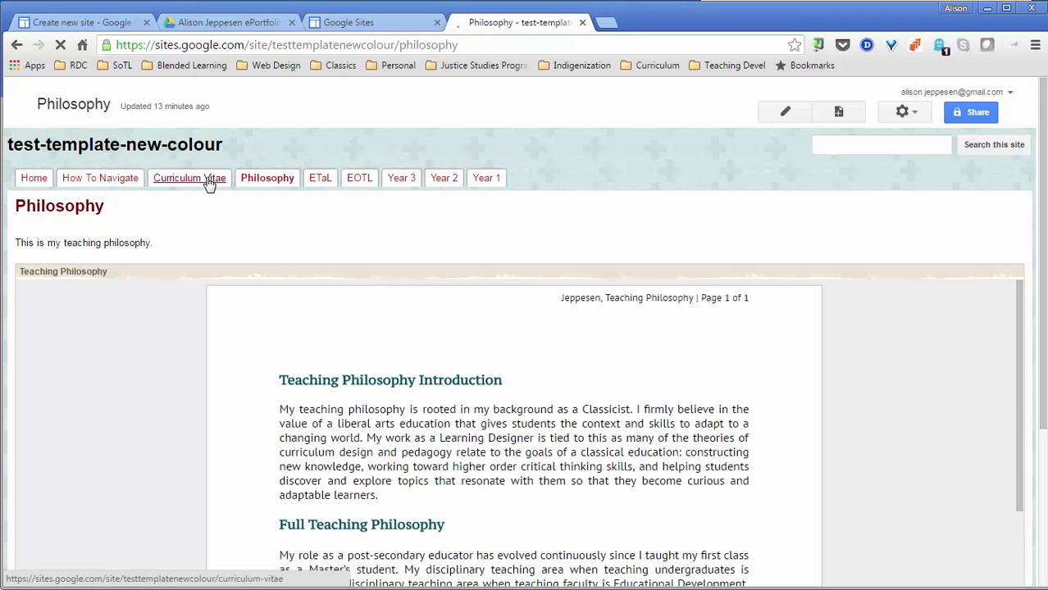
pyautogui.click(210, 182)
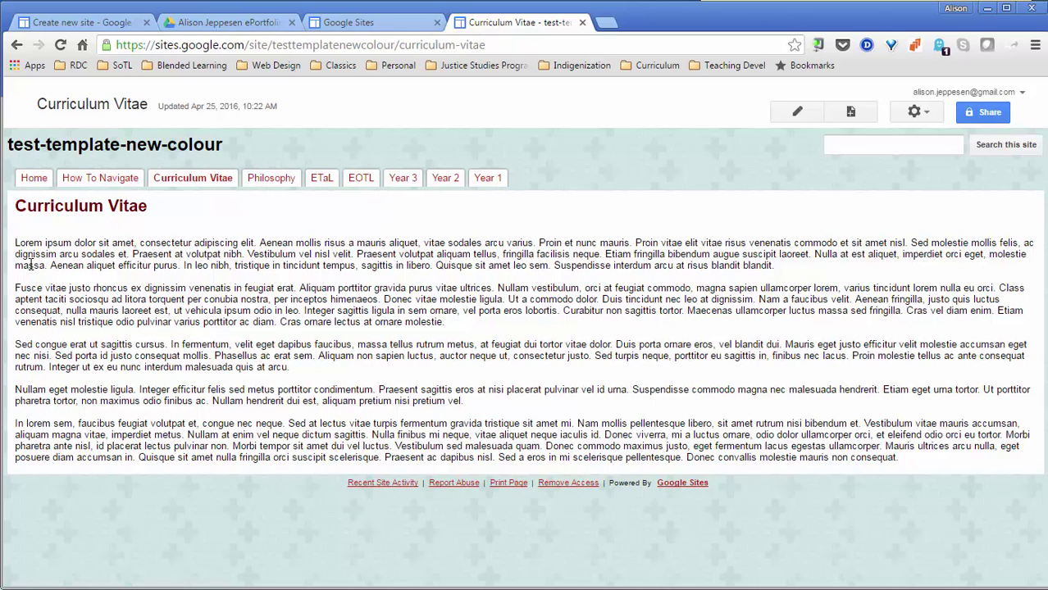
pyautogui.click(797, 113)
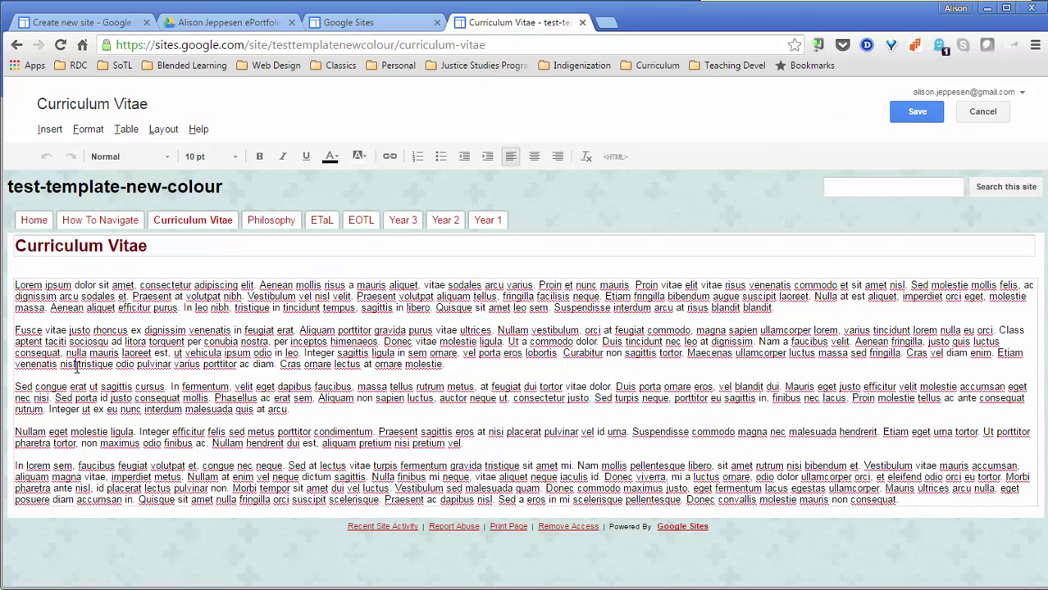
pyautogui.hotkey('ctrl', 'a')
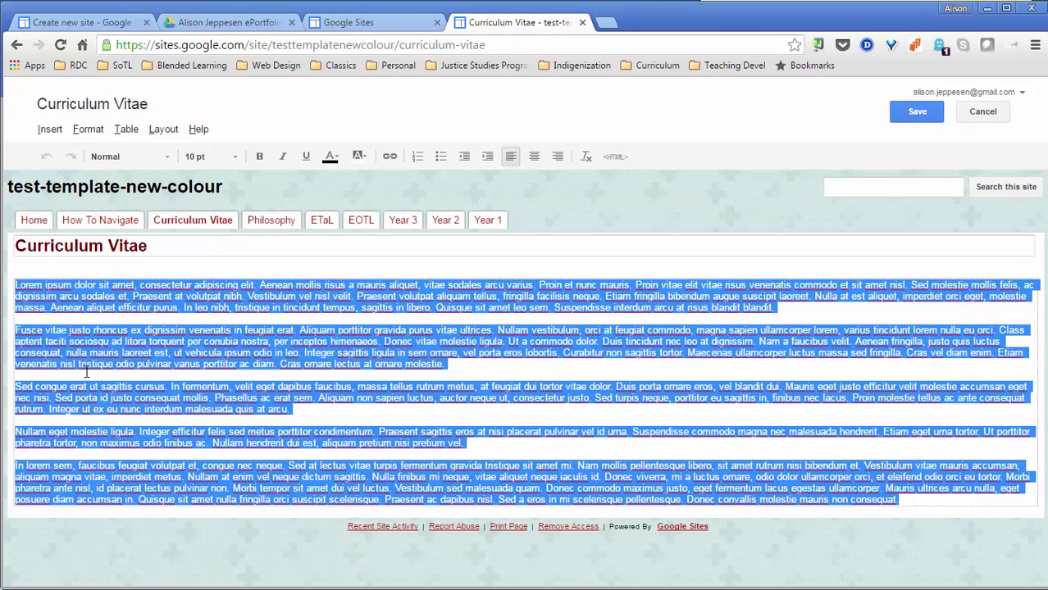
pyautogui.press('Delete')
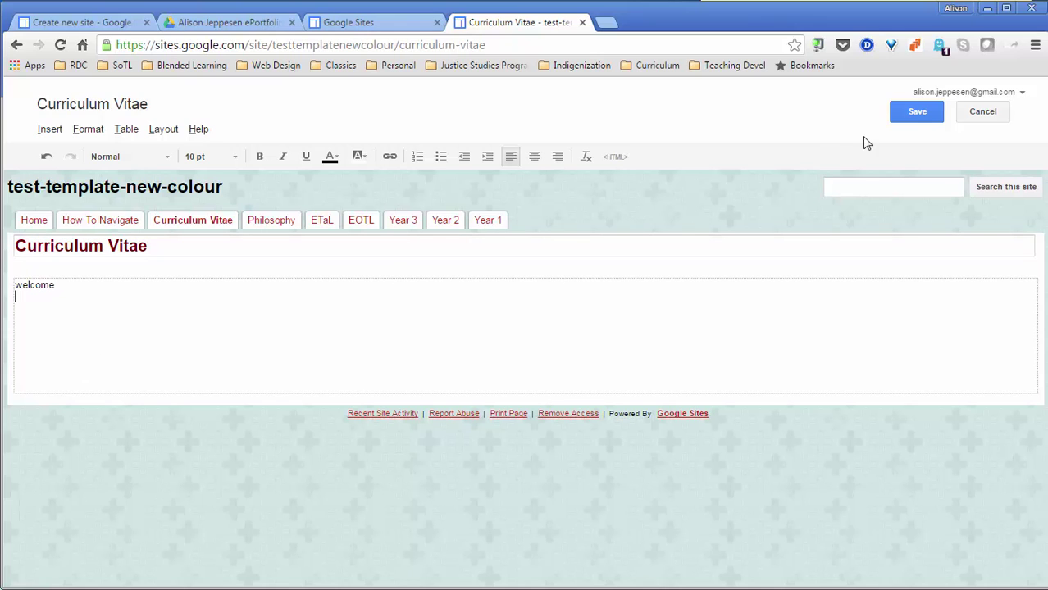
pyautogui.click(918, 115)
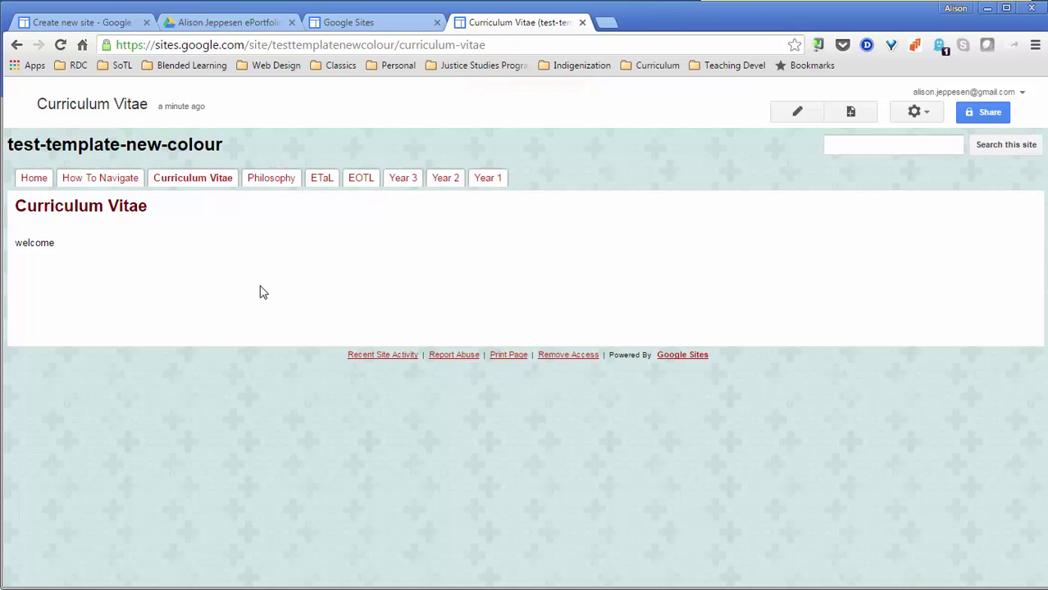
# Look over the Philosophy page with its embedded document and open the page for editing.
pyautogui.click(291, 180)
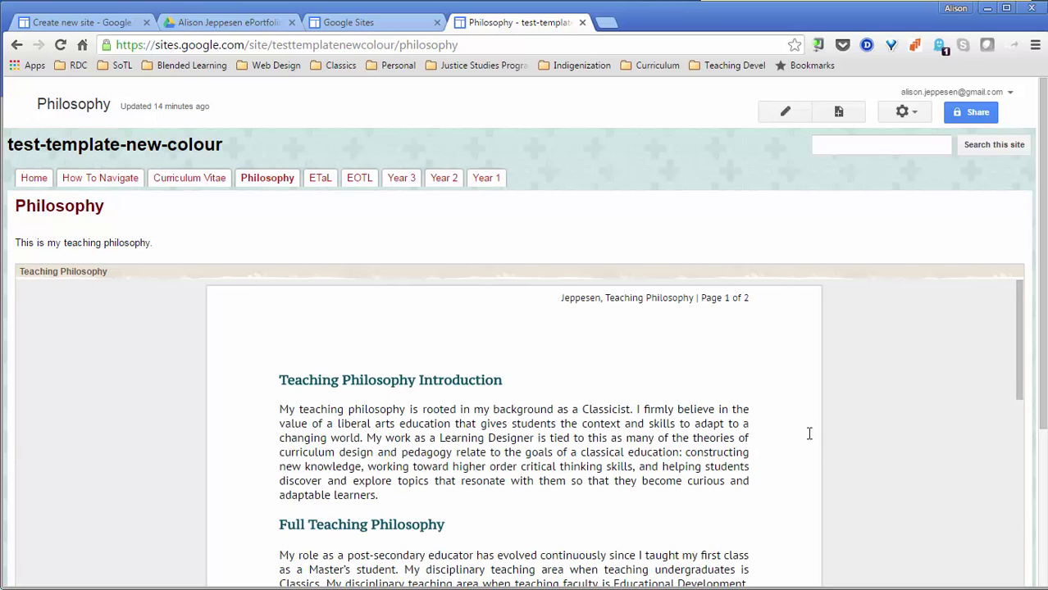
pyautogui.scroll(-1, 819, 429)
pyautogui.scroll(1, 819, 429)
pyautogui.click(786, 112)
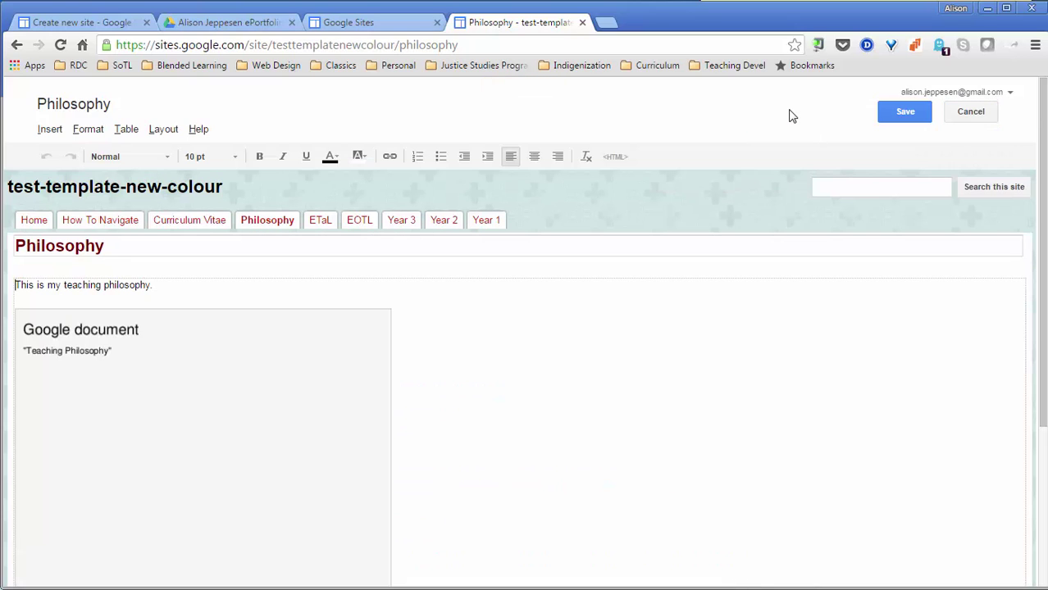
# Insert the Drive document "Teaching Philosophy", found by searching "teaching philos", with border, title and 600 pixels height, and save the page.
pyautogui.click(50, 128)
pyautogui.moveTo(410, 251)
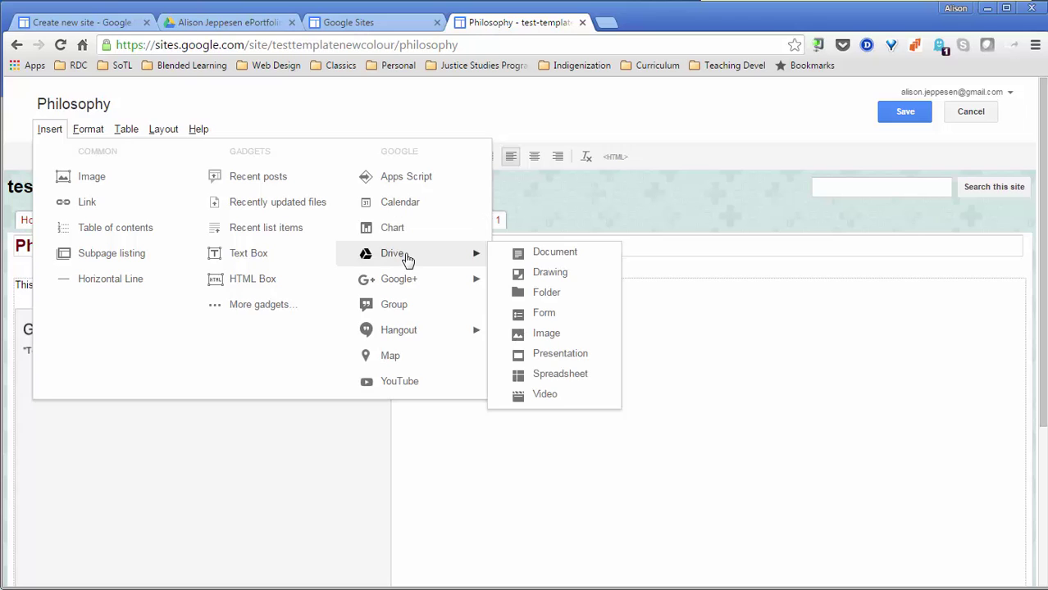
pyautogui.click(554, 253)
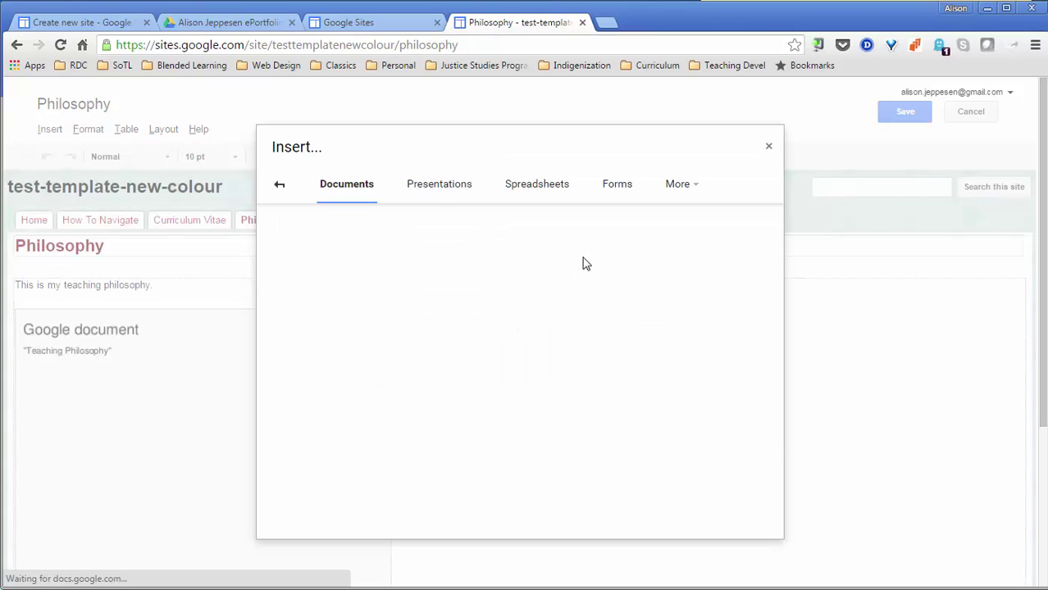
pyautogui.click(366, 228)
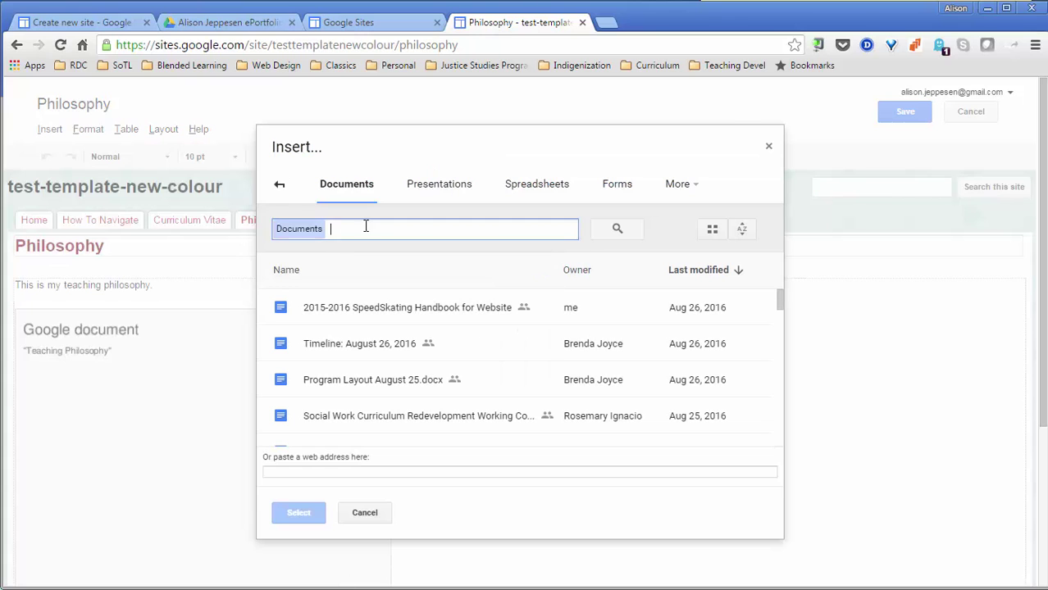
pyautogui.write('teac')
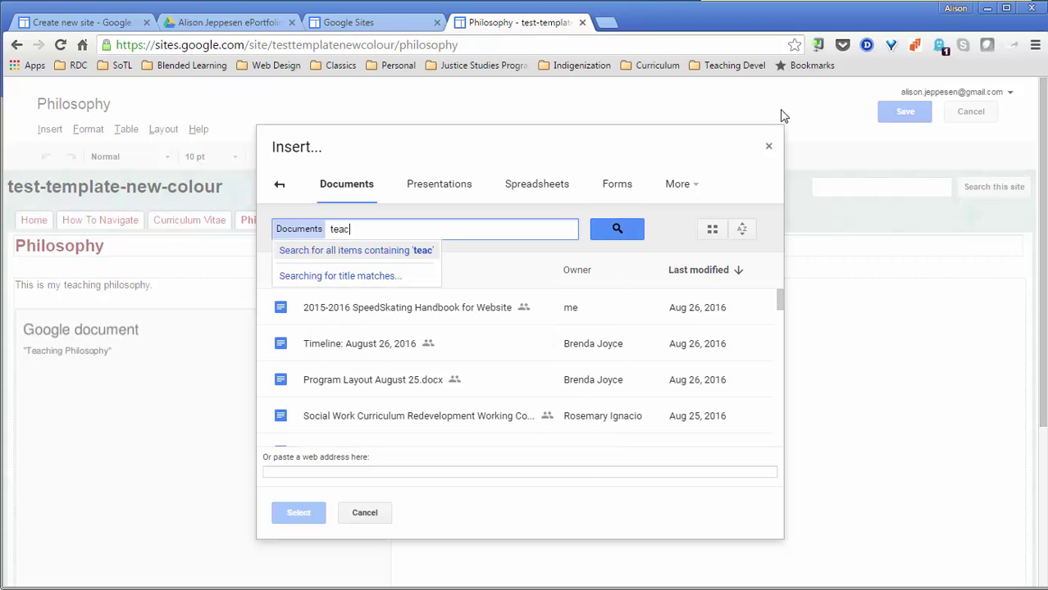
pyautogui.write('hing philos')
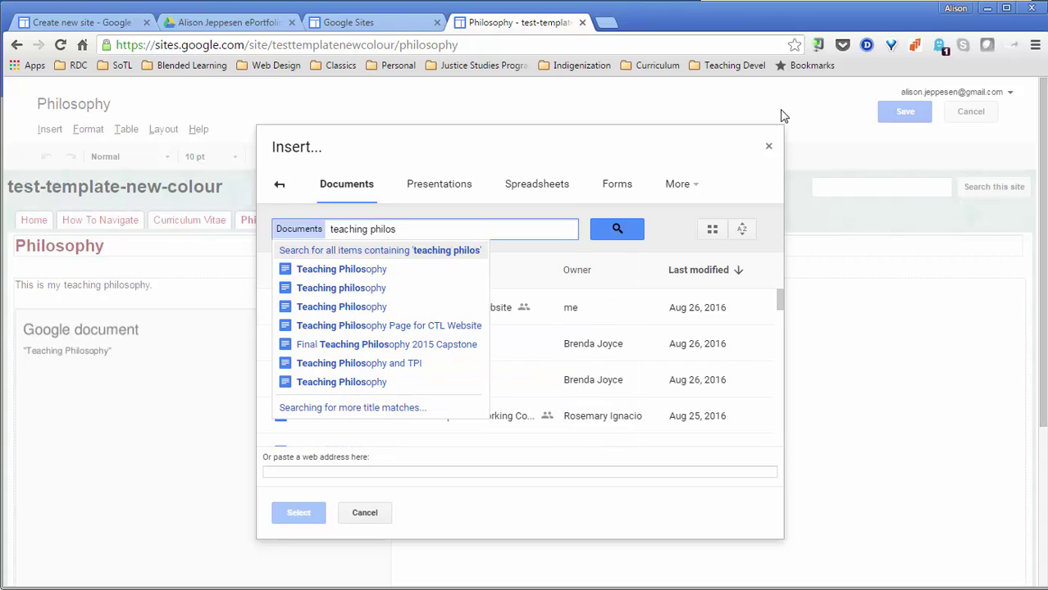
pyautogui.click(443, 272)
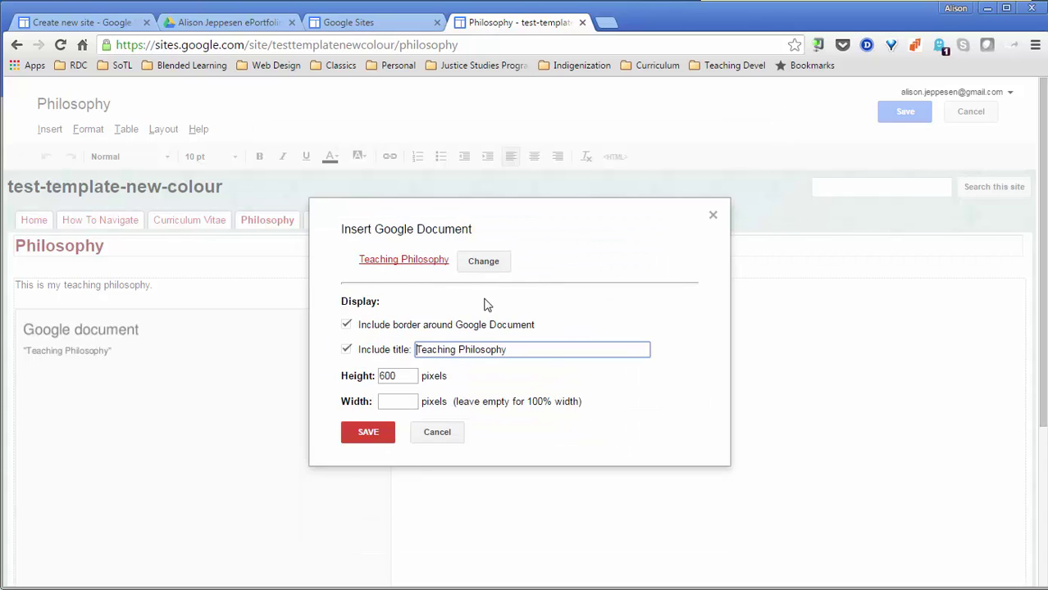
pyautogui.click(379, 435)
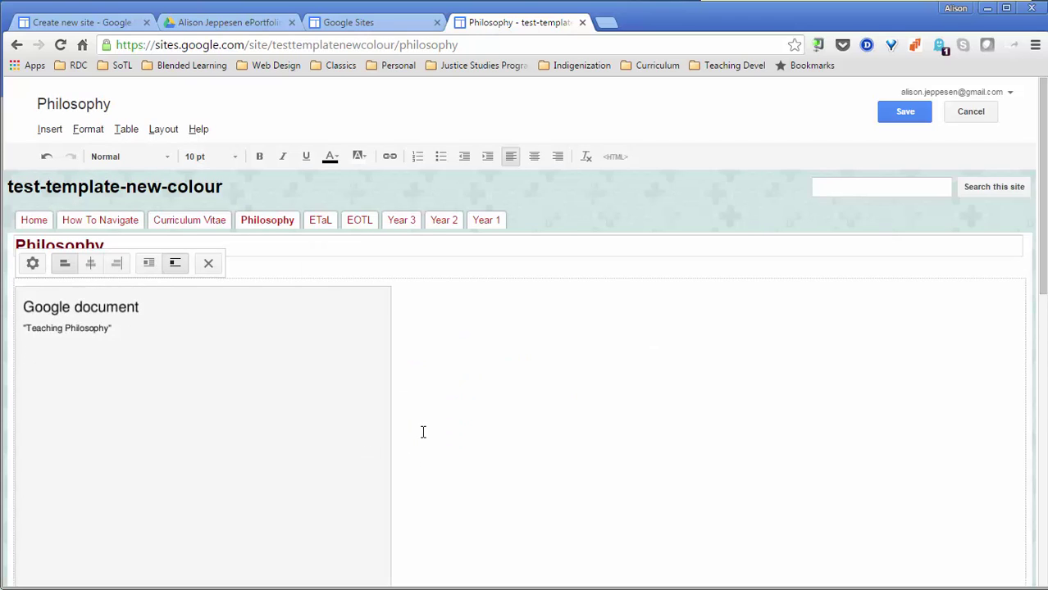
pyautogui.click(899, 107)
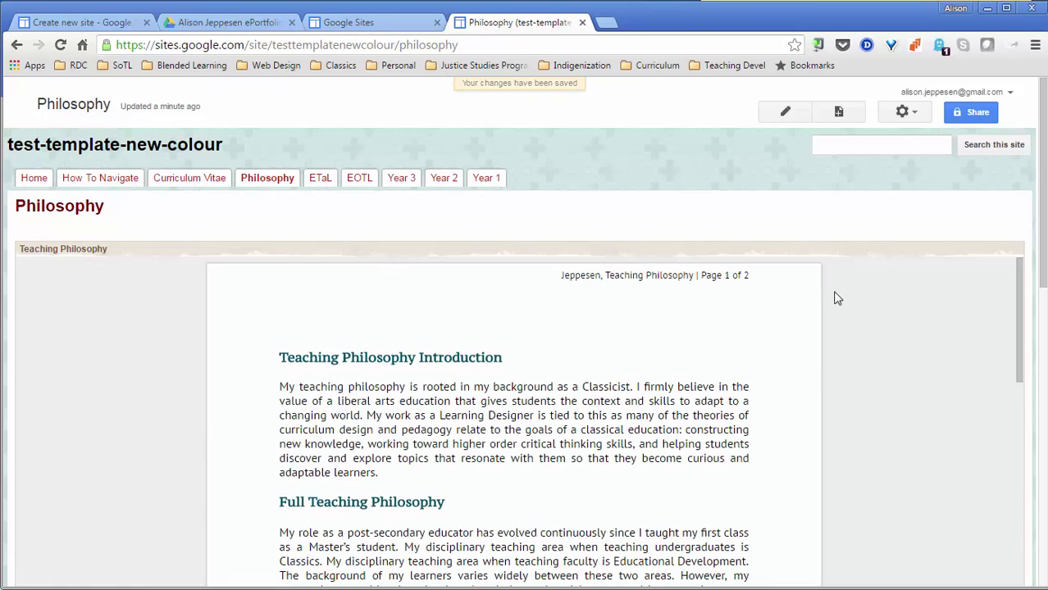
# Reopen the Philosophy page for editing to look over the formatting options, and save it.
pyautogui.click(784, 112)
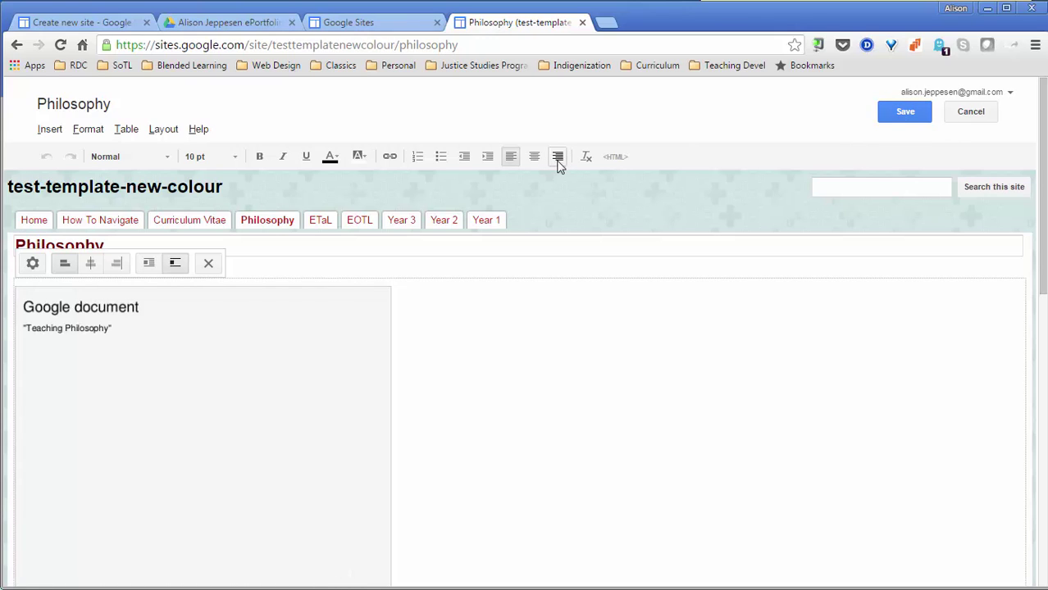
pyautogui.click(907, 112)
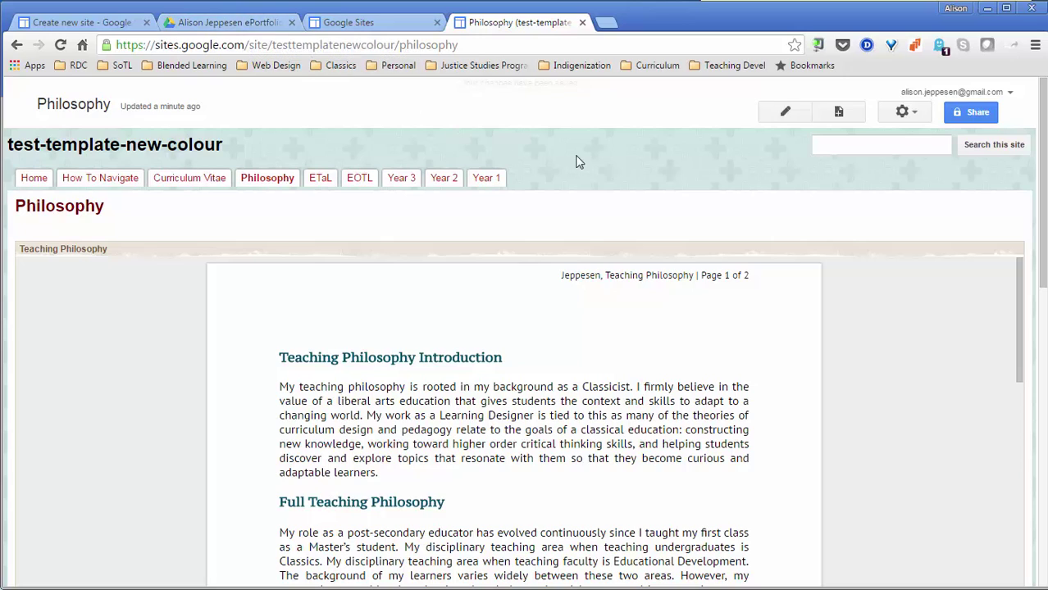
# Set the site's access to "On - Public on the web", save it, and reopen the sharing settings from the Home page.
pyautogui.click(976, 113)
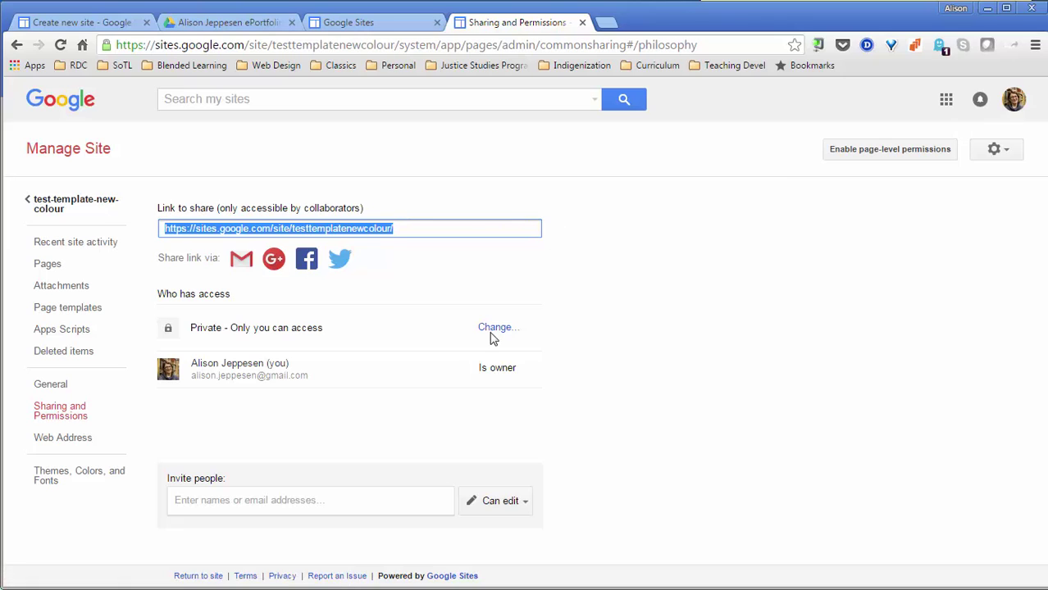
pyautogui.click(498, 328)
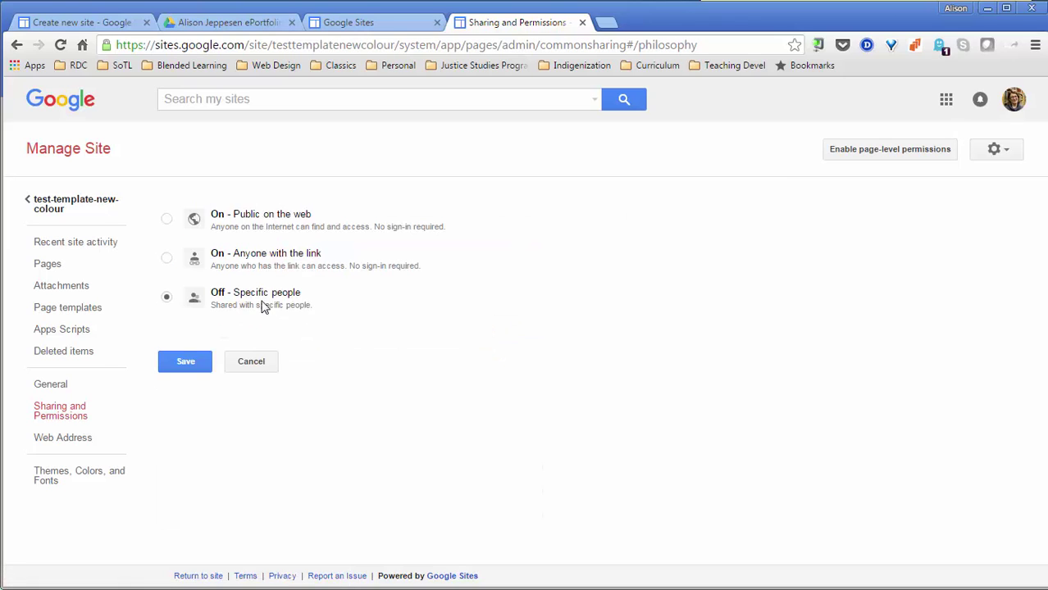
pyautogui.click(273, 220)
pyautogui.click(184, 394)
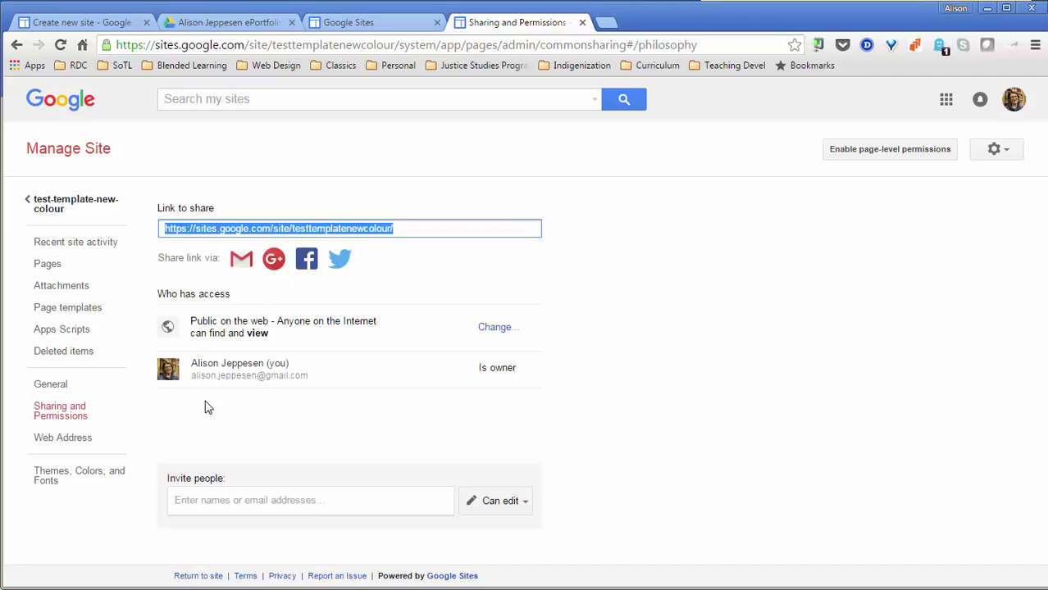
pyautogui.click(41, 201)
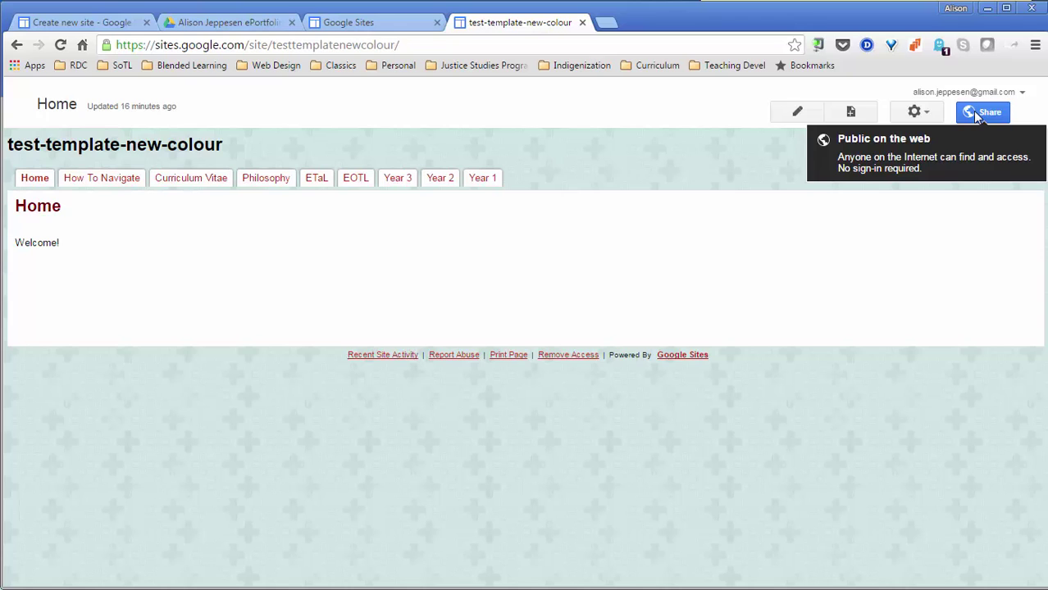
pyautogui.click(974, 113)
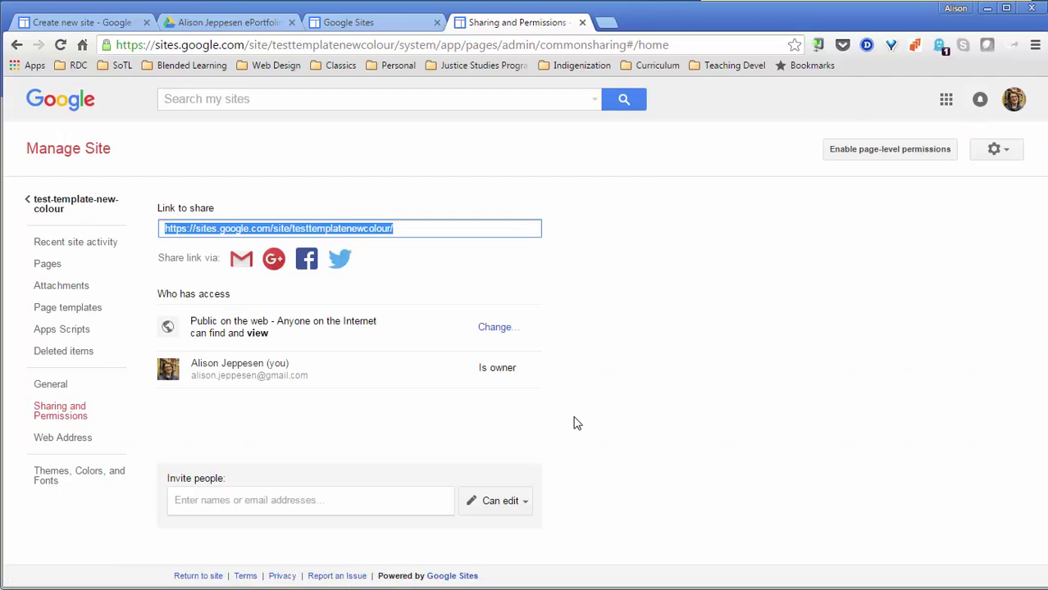
# Change the site's access to "Off - Specific people" and save the setting.
pyautogui.click(494, 327)
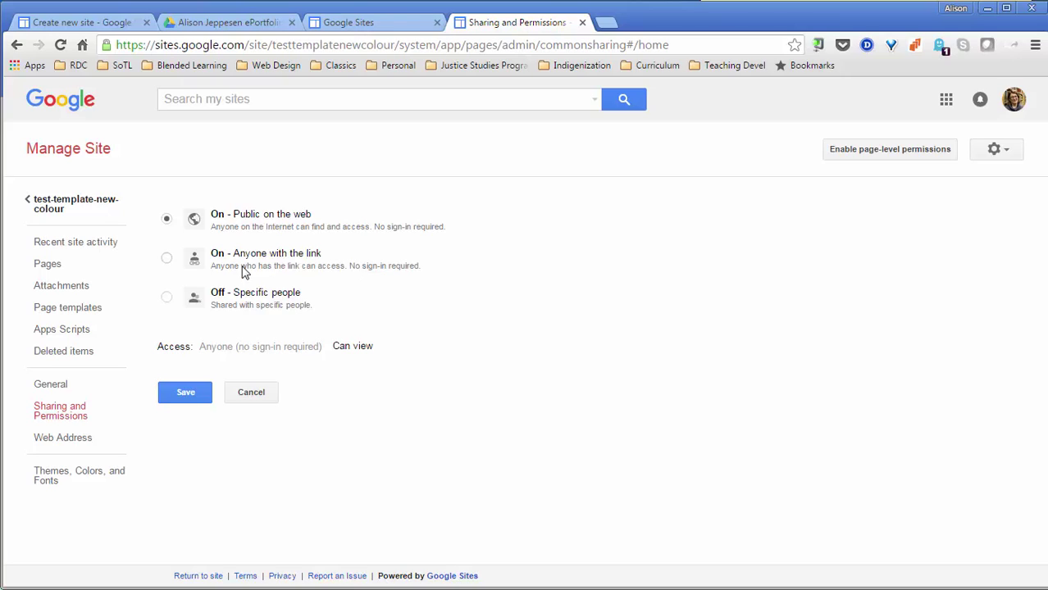
pyautogui.click(166, 297)
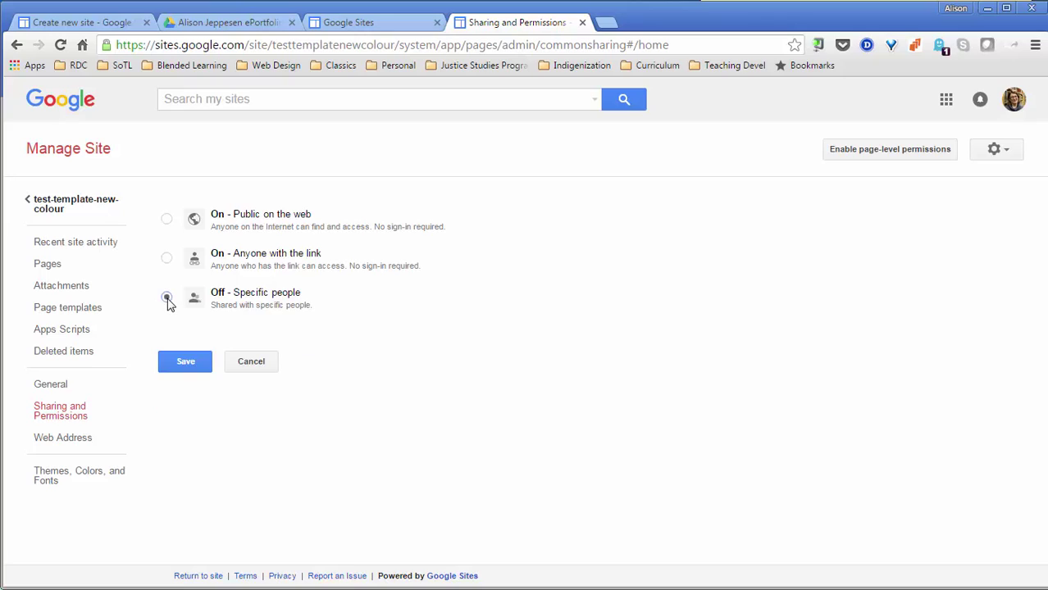
pyautogui.click(172, 366)
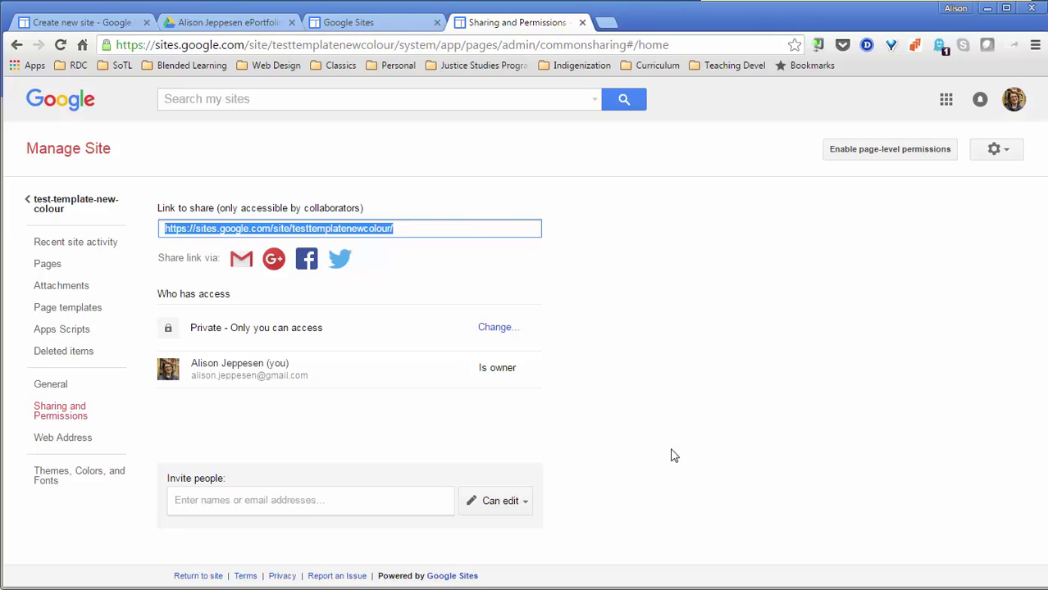
# Open the options for inviting people to the site and look them over.
pyautogui.click(205, 501)
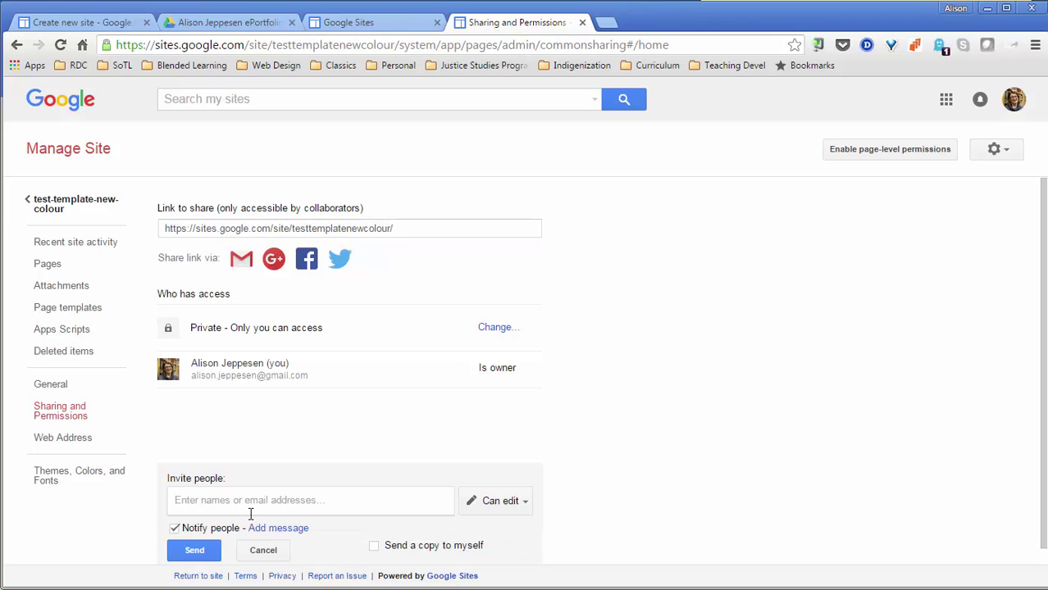
pyautogui.scroll(-1, 887, 385)
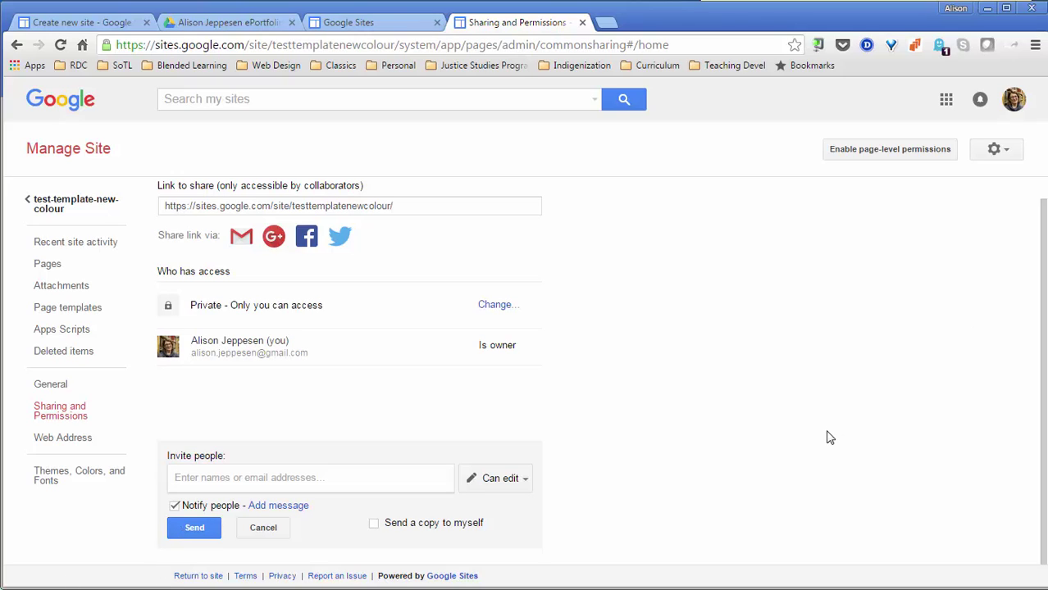
pyautogui.scroll(1, 826, 438)
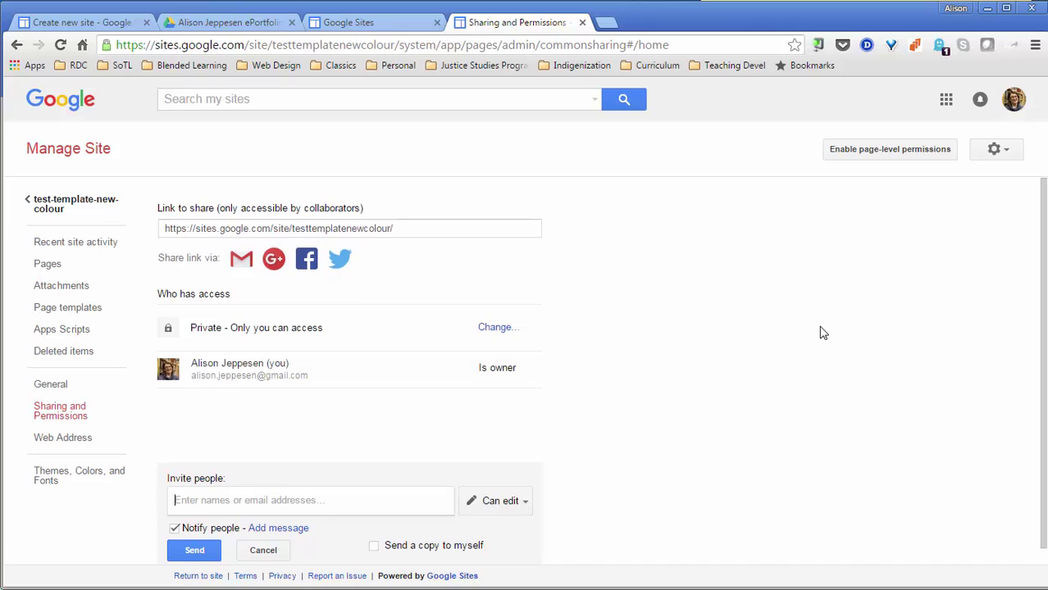